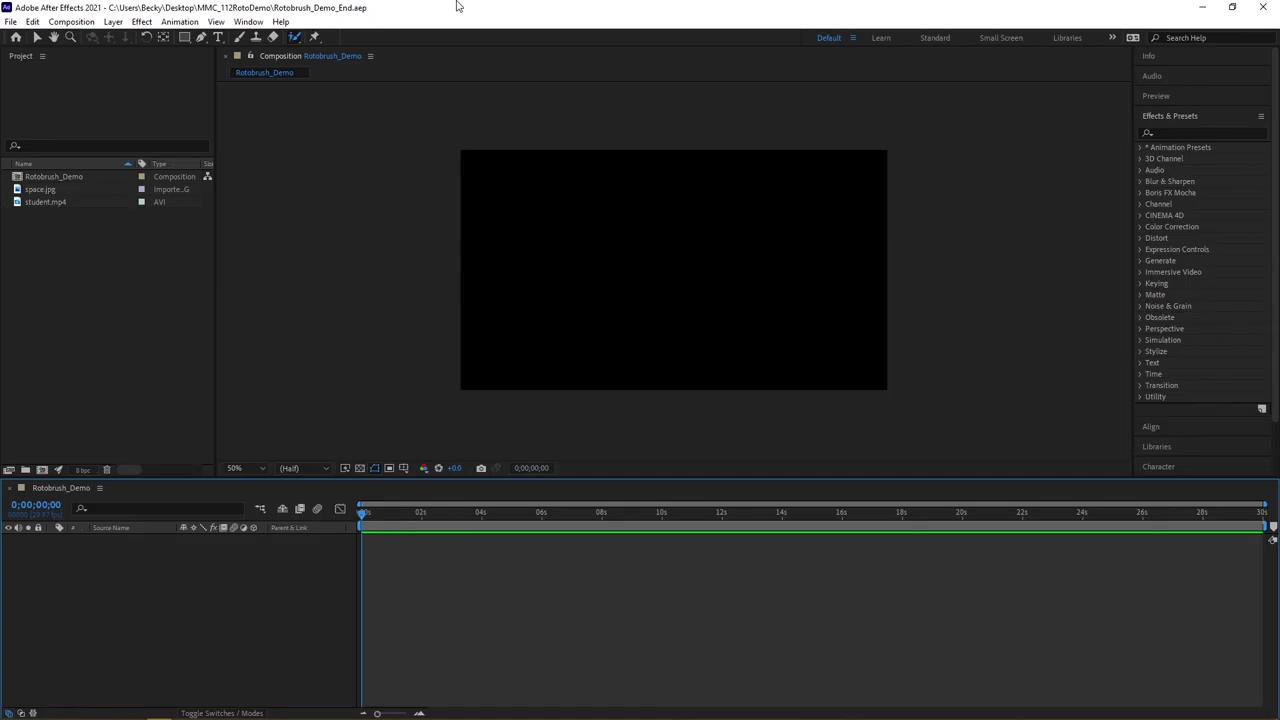
Review the details of the Rotobrush_Demo composition, space.jpg and student.mp4 in the Project panel
{"action": "left_click", "coordinate": [91, 178]}
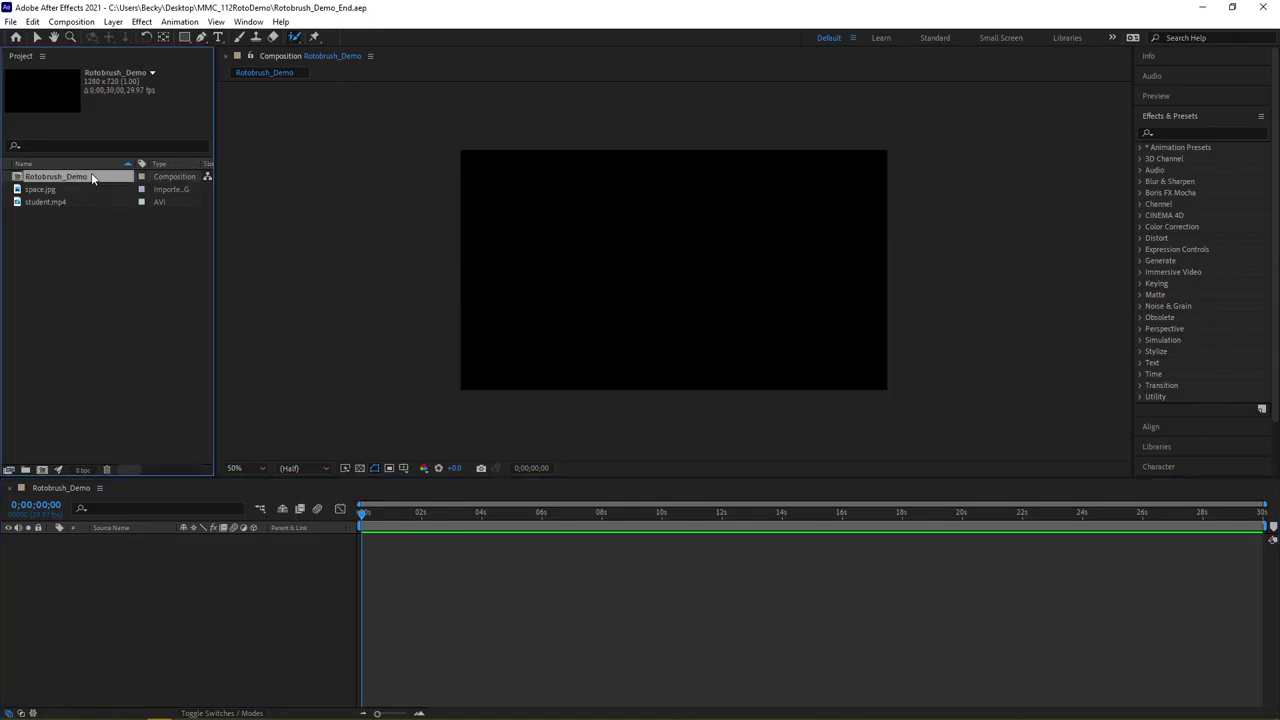
{"action": "left_click", "coordinate": [90, 189]}
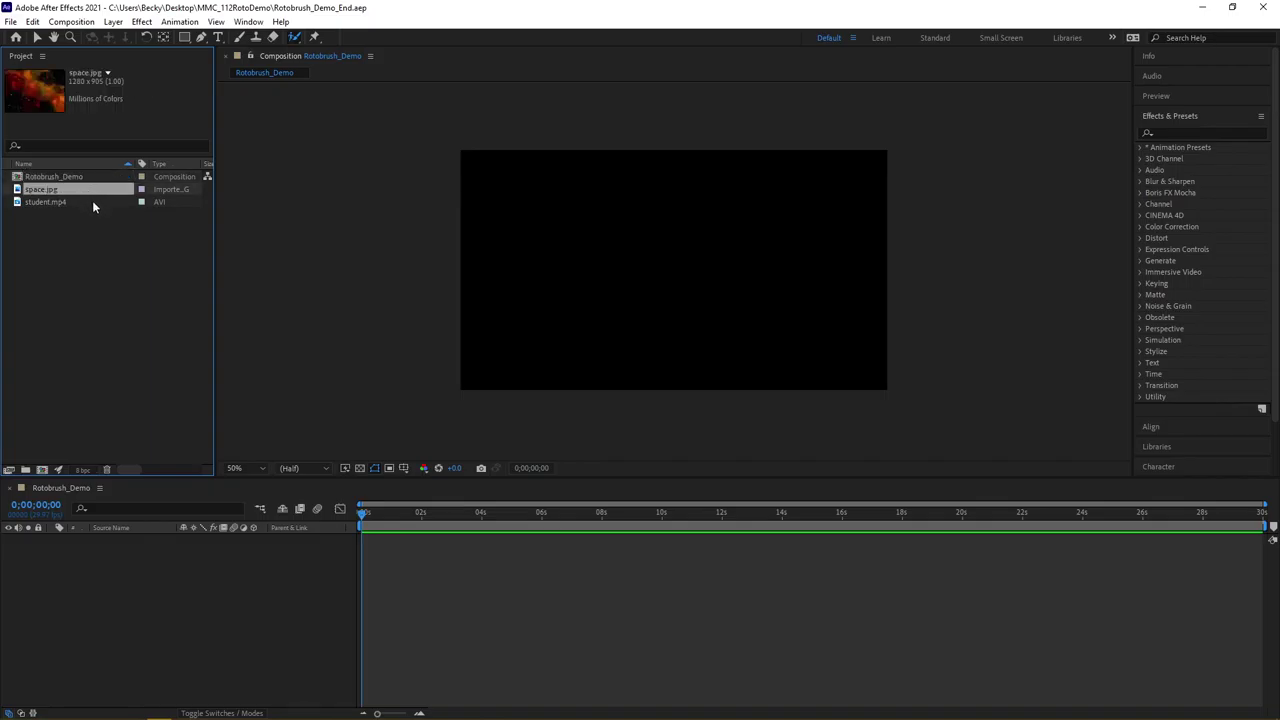
{"action": "left_click", "coordinate": [93, 203]}
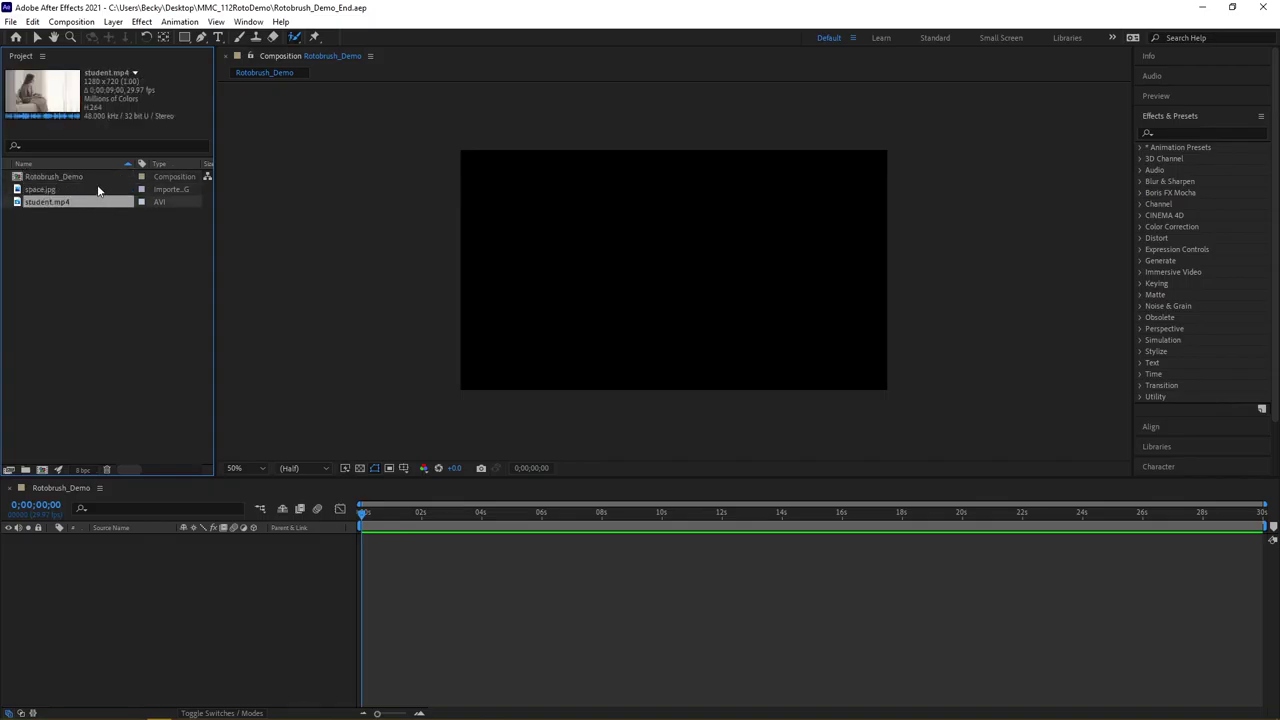
{"action": "left_click", "coordinate": [99, 191]}
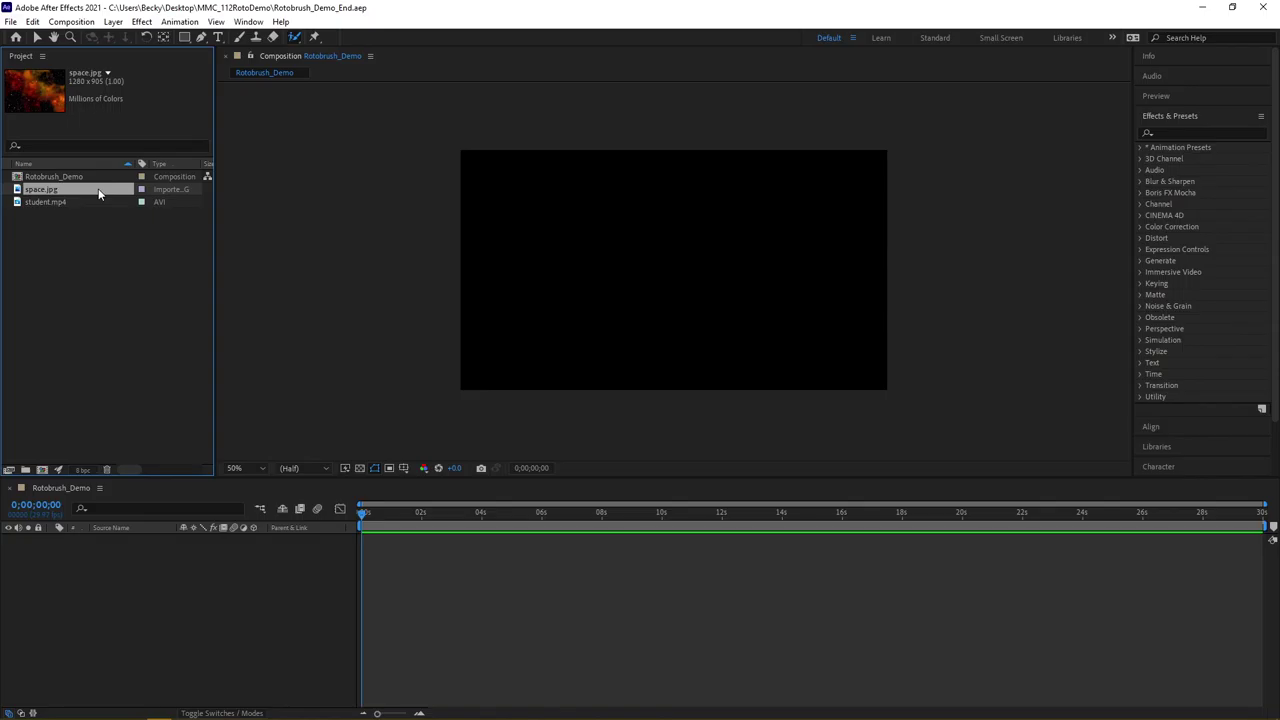
{"action": "left_click", "coordinate": [92, 202]}
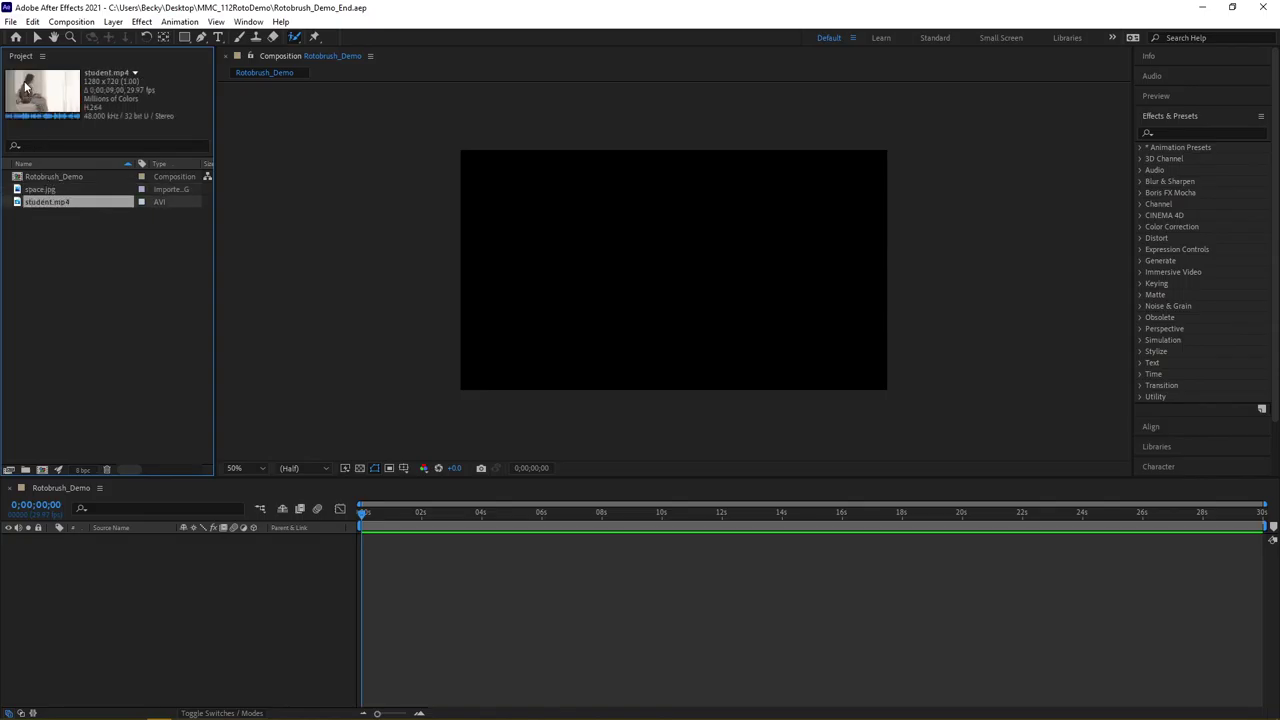
Add space.jpg and student.mp4 to the timeline, with space.jpg moved below student.mp4
{"action": "left_click", "coordinate": [76, 191]}
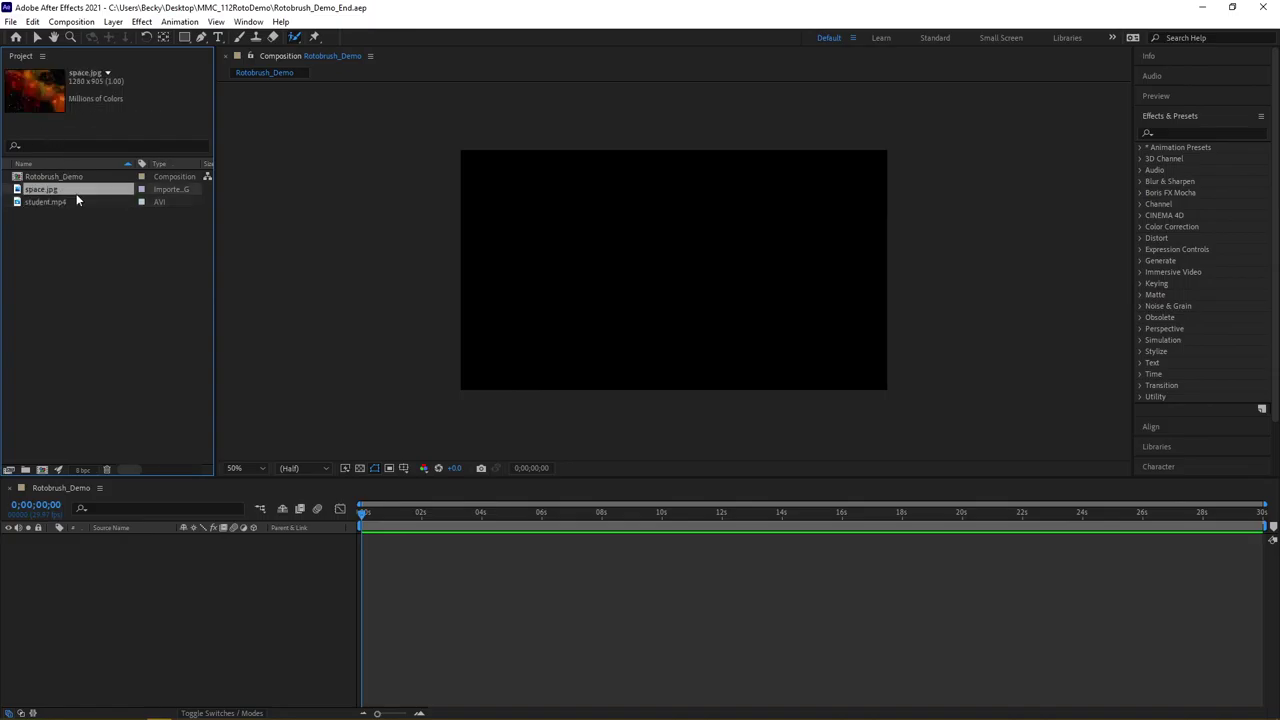
{"action": "left_click_drag", "start_coordinate": [77, 195], "coordinate": [92, 549]}
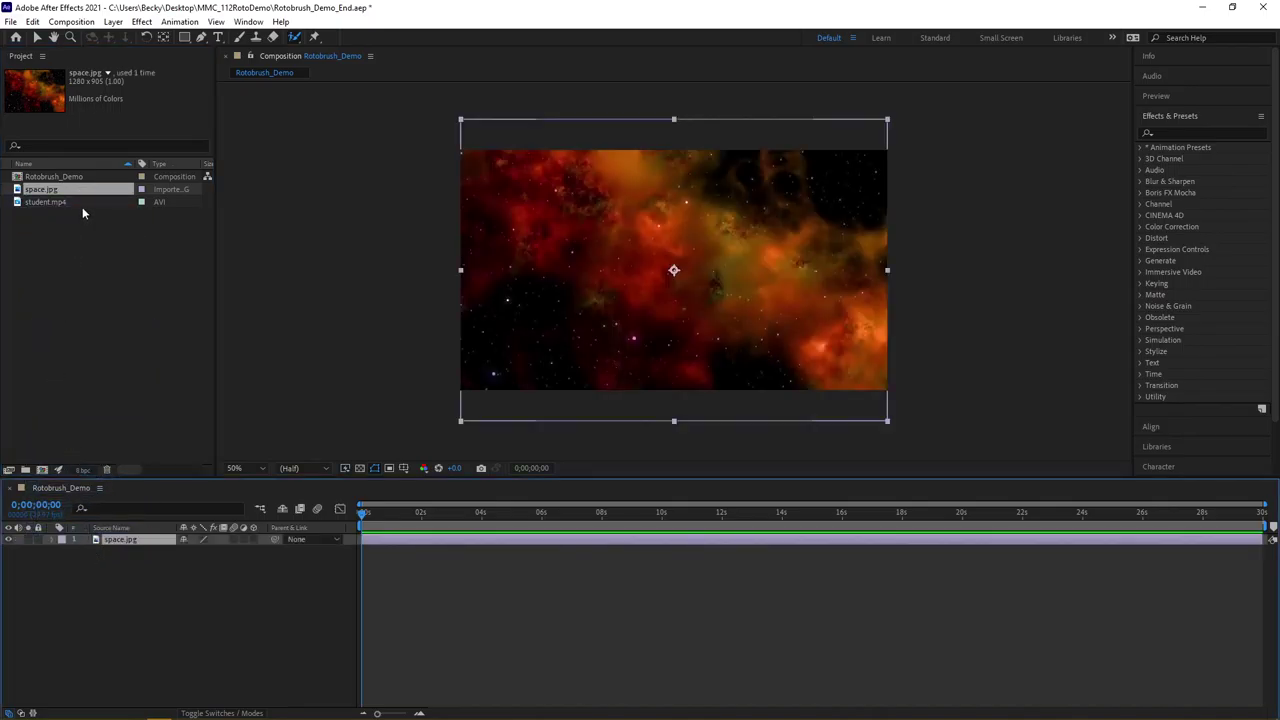
{"action": "left_click_drag", "start_coordinate": [82, 203], "coordinate": [146, 549]}
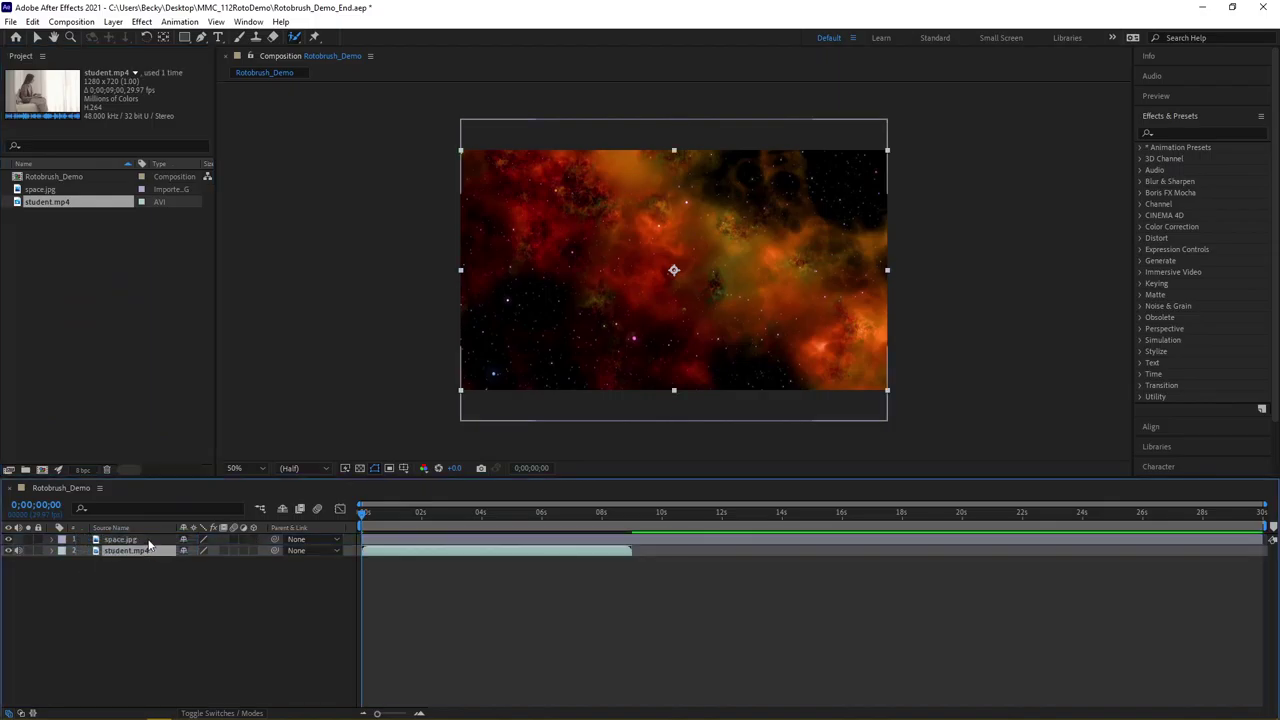
{"action": "left_click", "coordinate": [148, 540]}
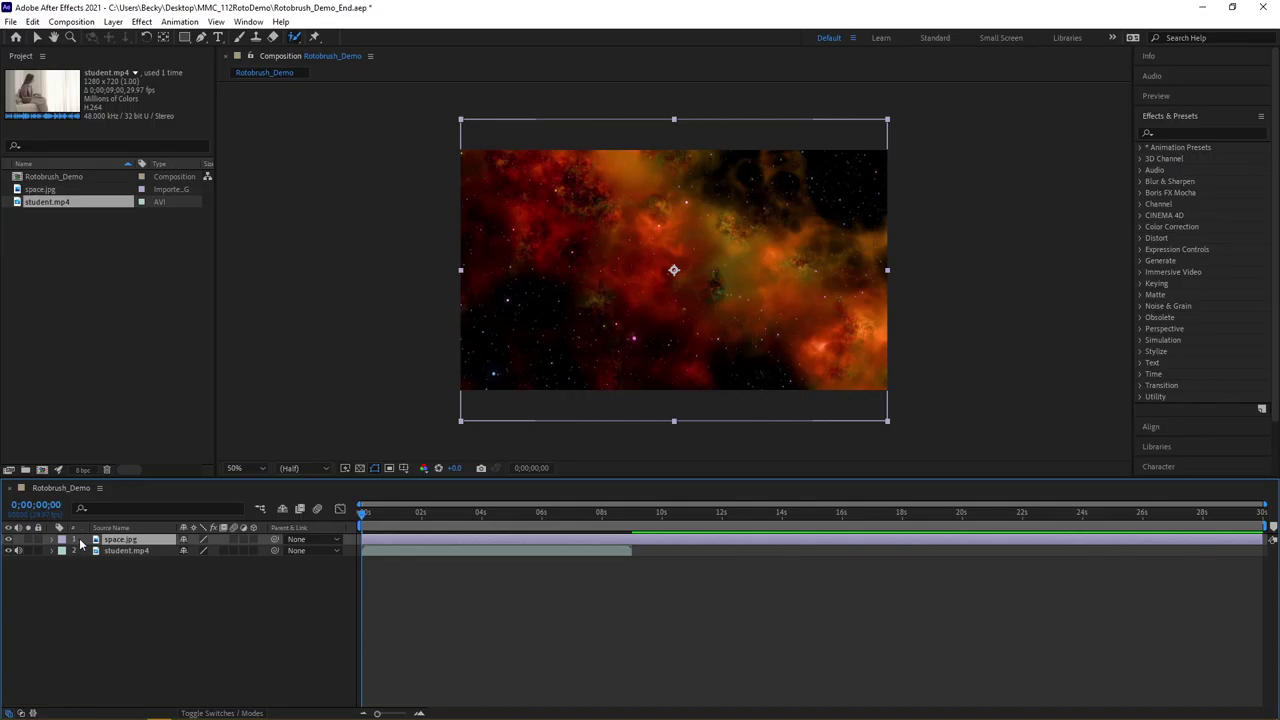
{"action": "left_click", "coordinate": [78, 576]}
{"action": "left_click_drag", "start_coordinate": [88, 545], "coordinate": [97, 557]}
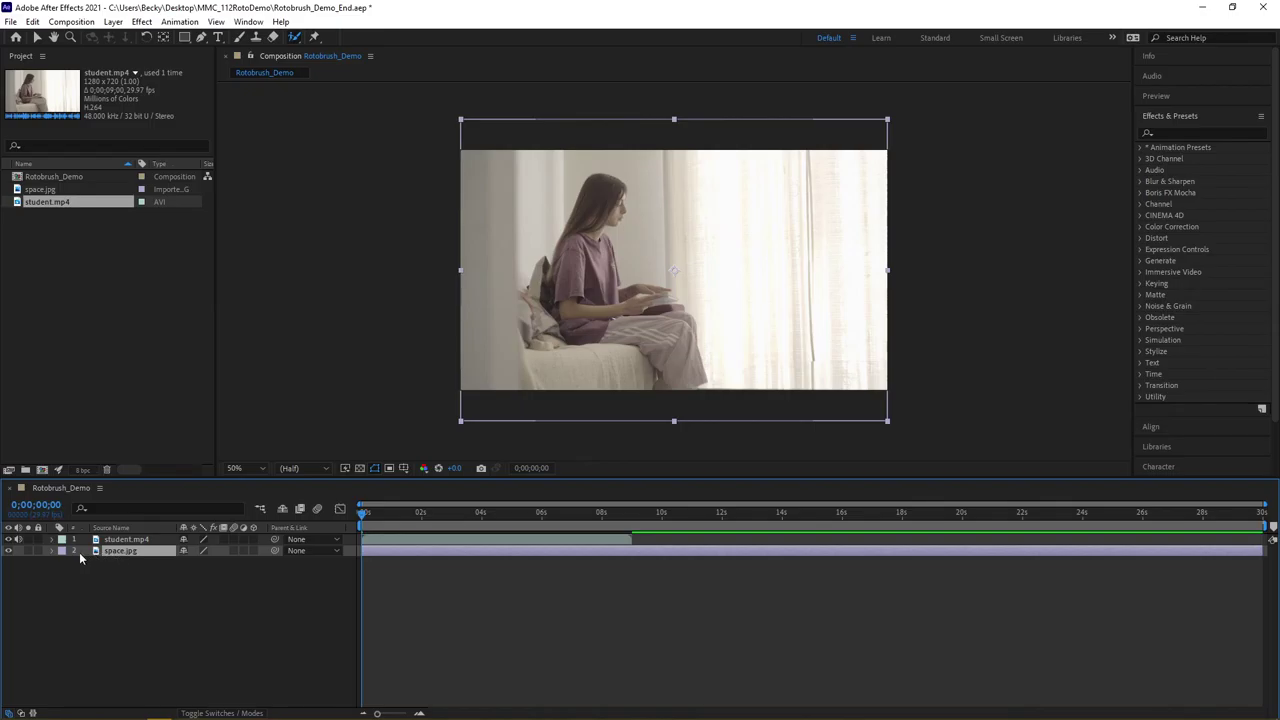
Lock the space.jpg layer and choose Roto Brush Tool from the toolbar flyout
{"action": "left_click", "coordinate": [37, 551]}
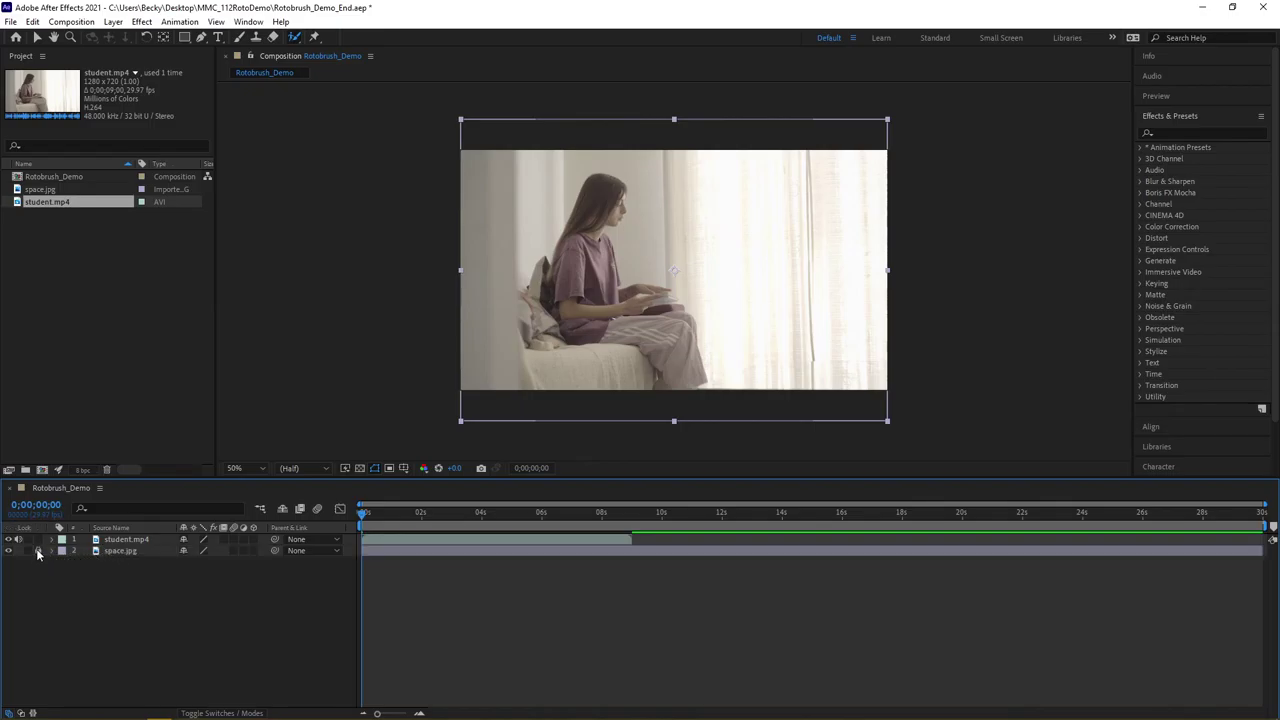
{"action": "left_click", "coordinate": [38, 551]}
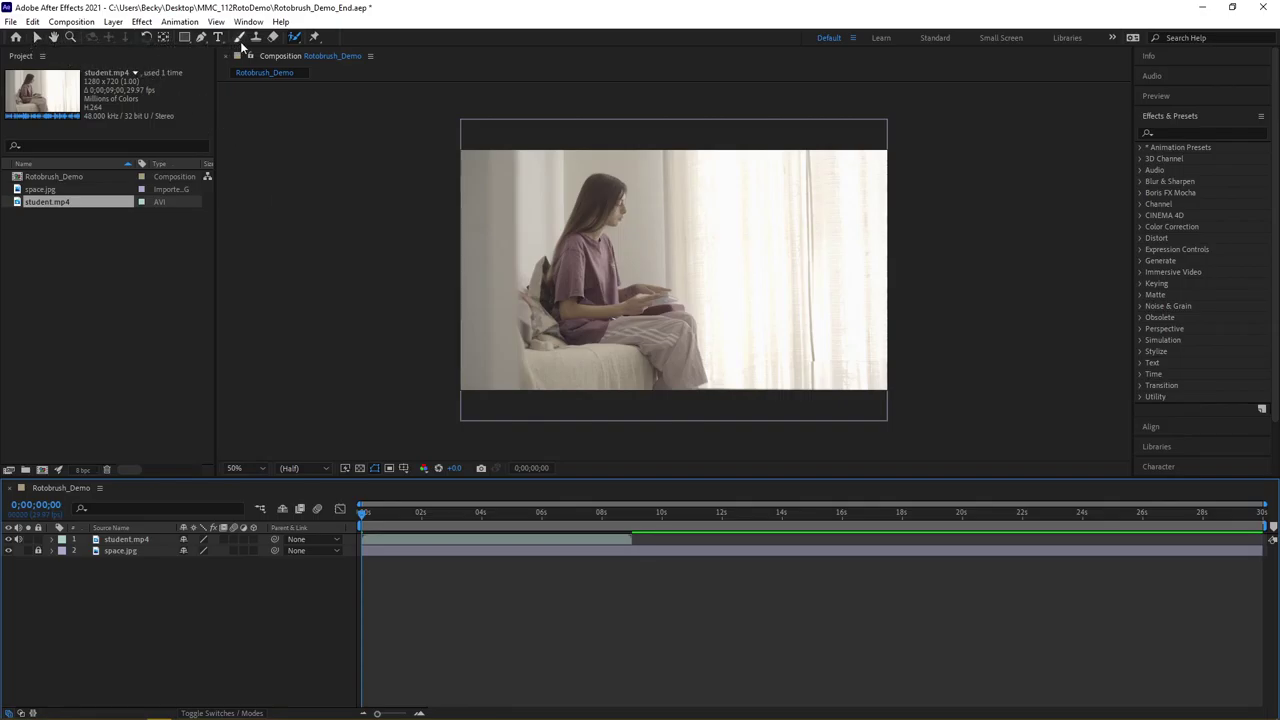
{"action": "left_click", "coordinate": [296, 40]}
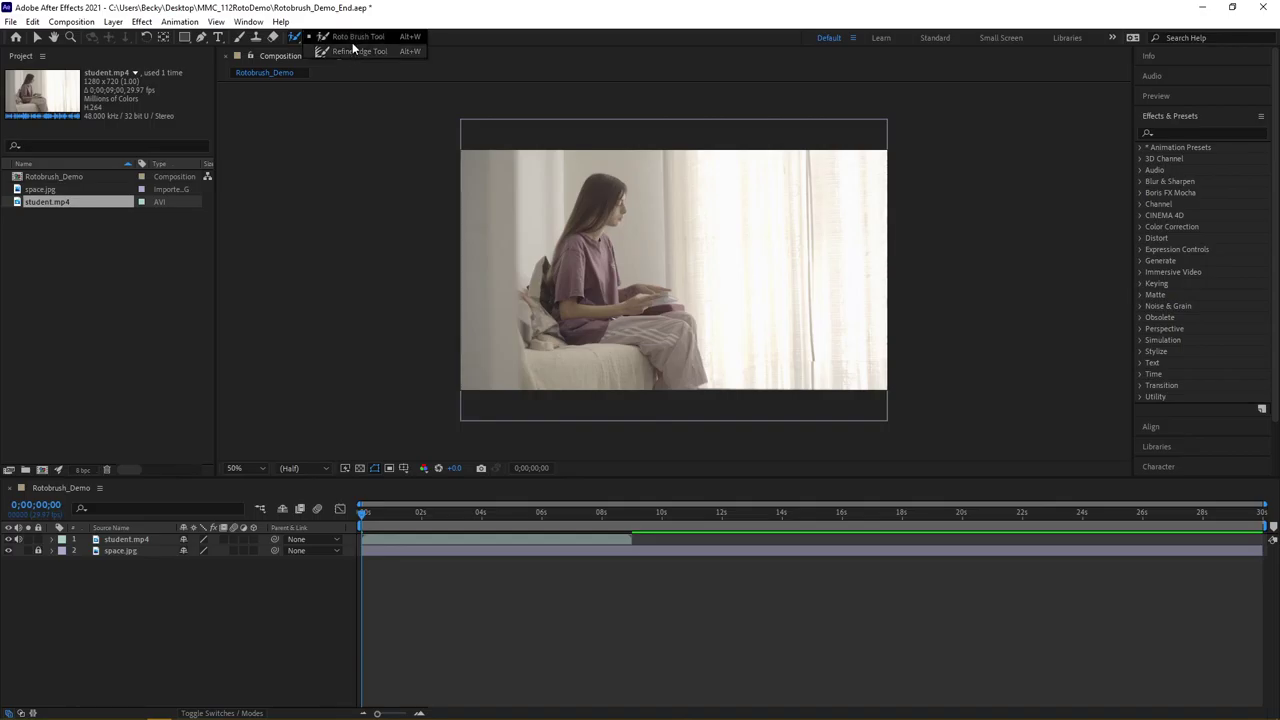
{"action": "left_click", "coordinate": [352, 42]}
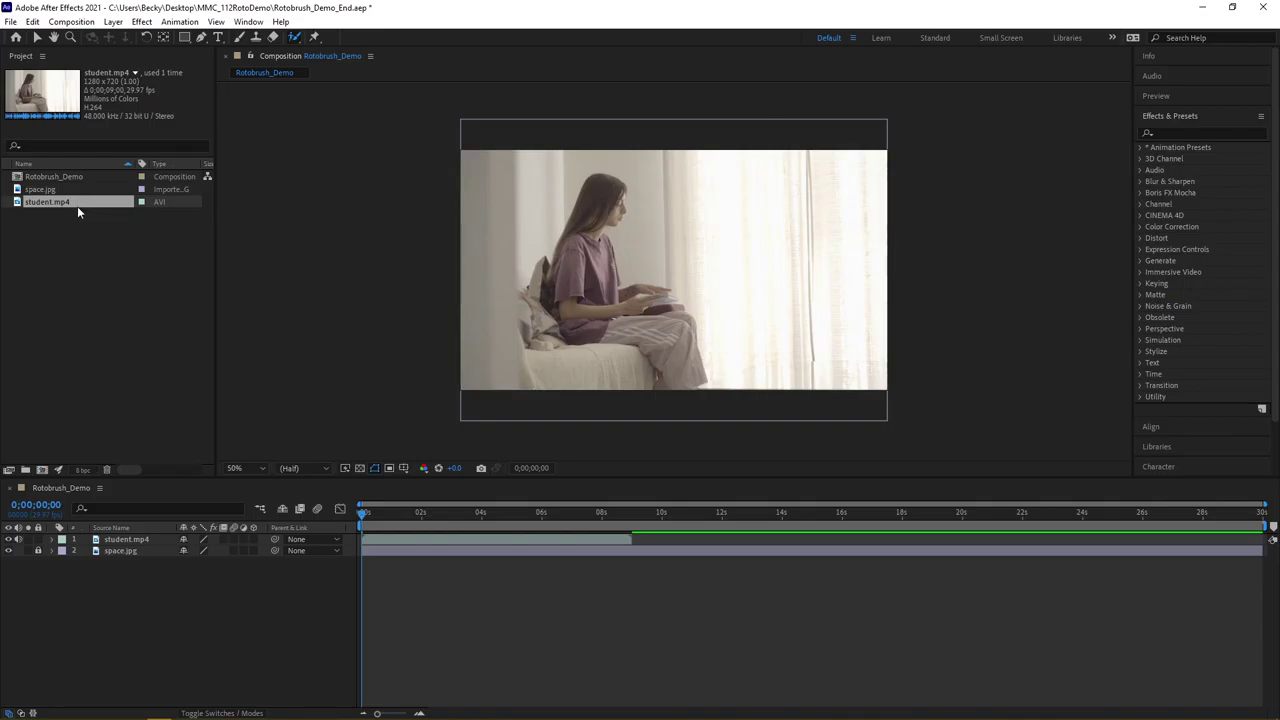
Open student.mp4 in its Layer panel, comparing it with the Composition tab before settling there
{"action": "double_click", "coordinate": [96, 541]}
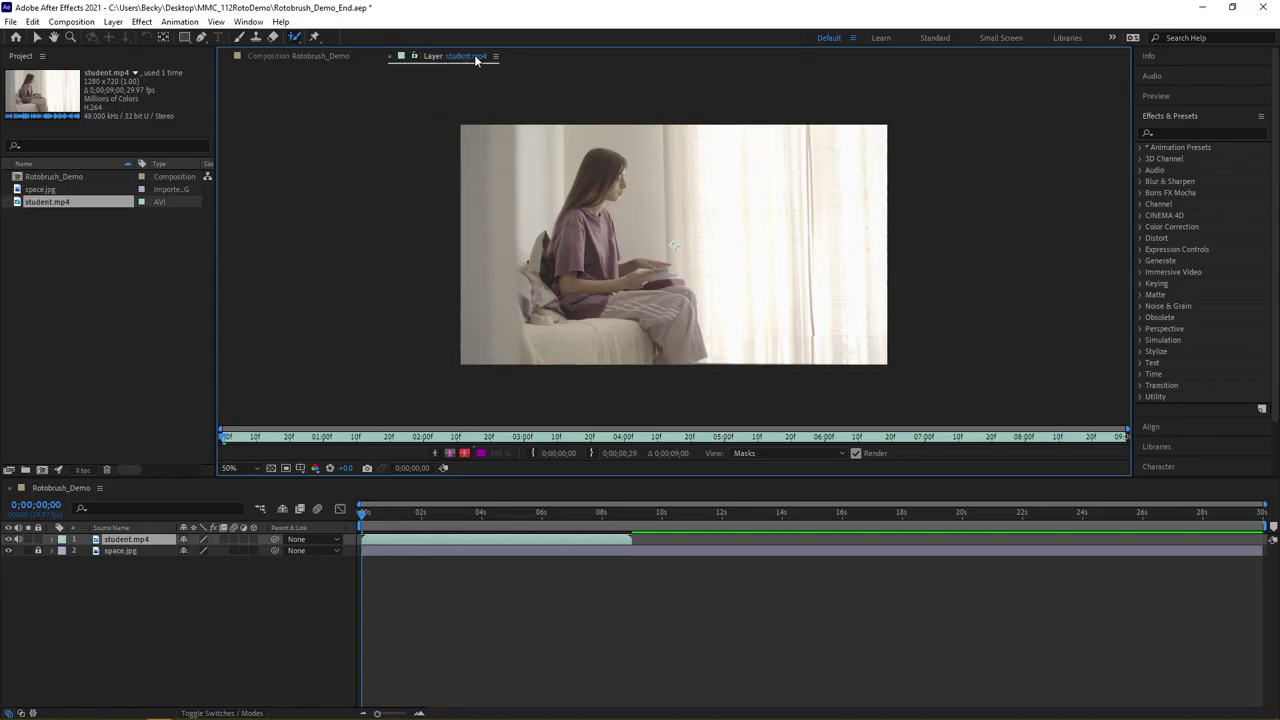
{"action": "left_click", "coordinate": [363, 57]}
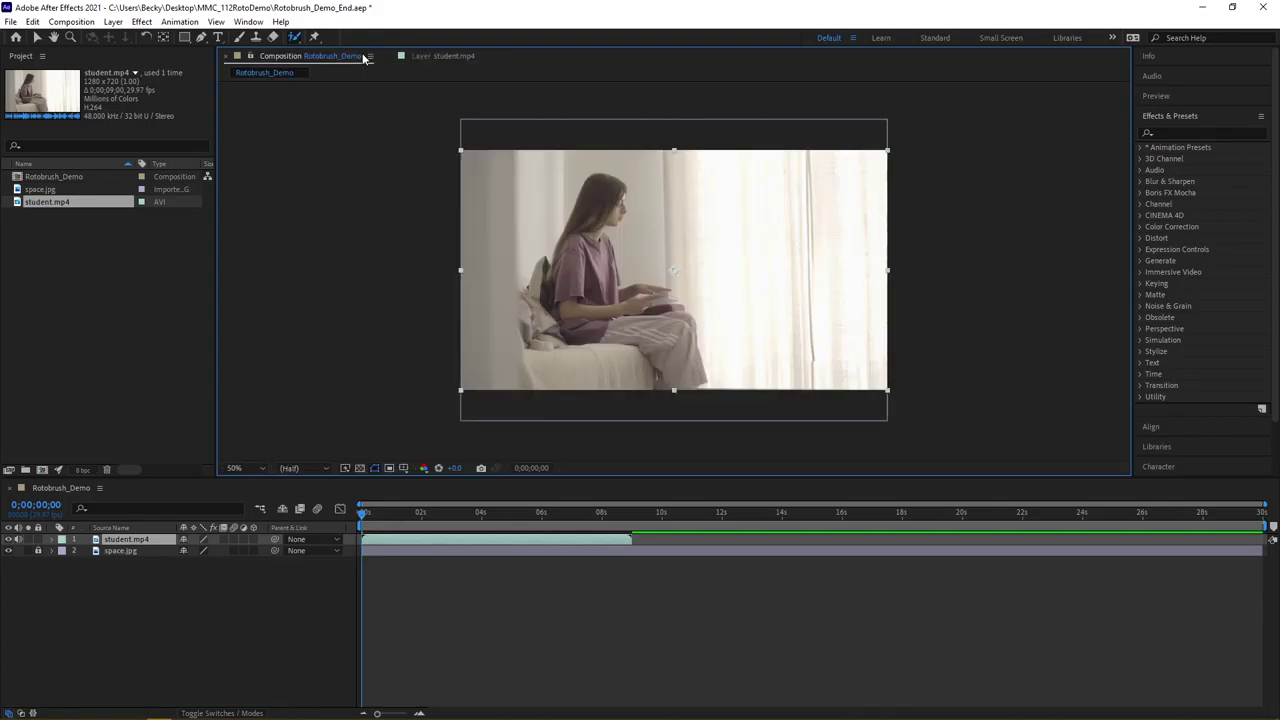
{"action": "left_click", "coordinate": [432, 57]}
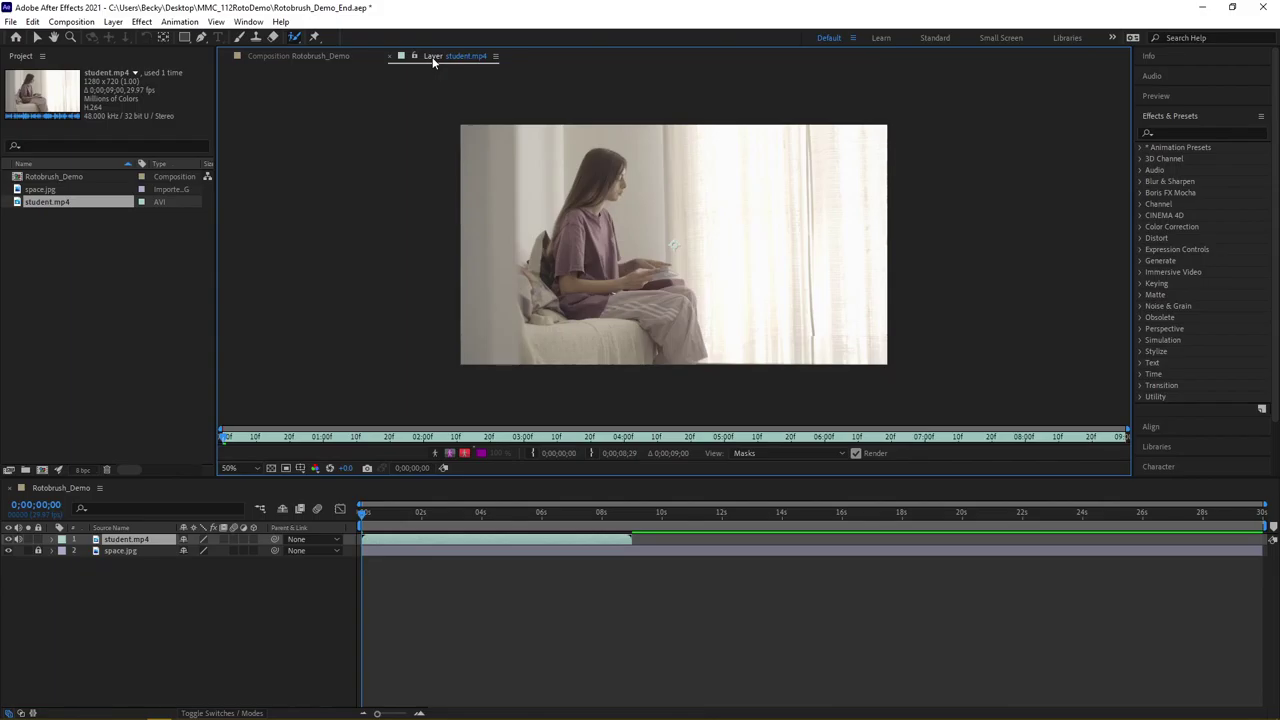
{"action": "left_click", "coordinate": [308, 57]}
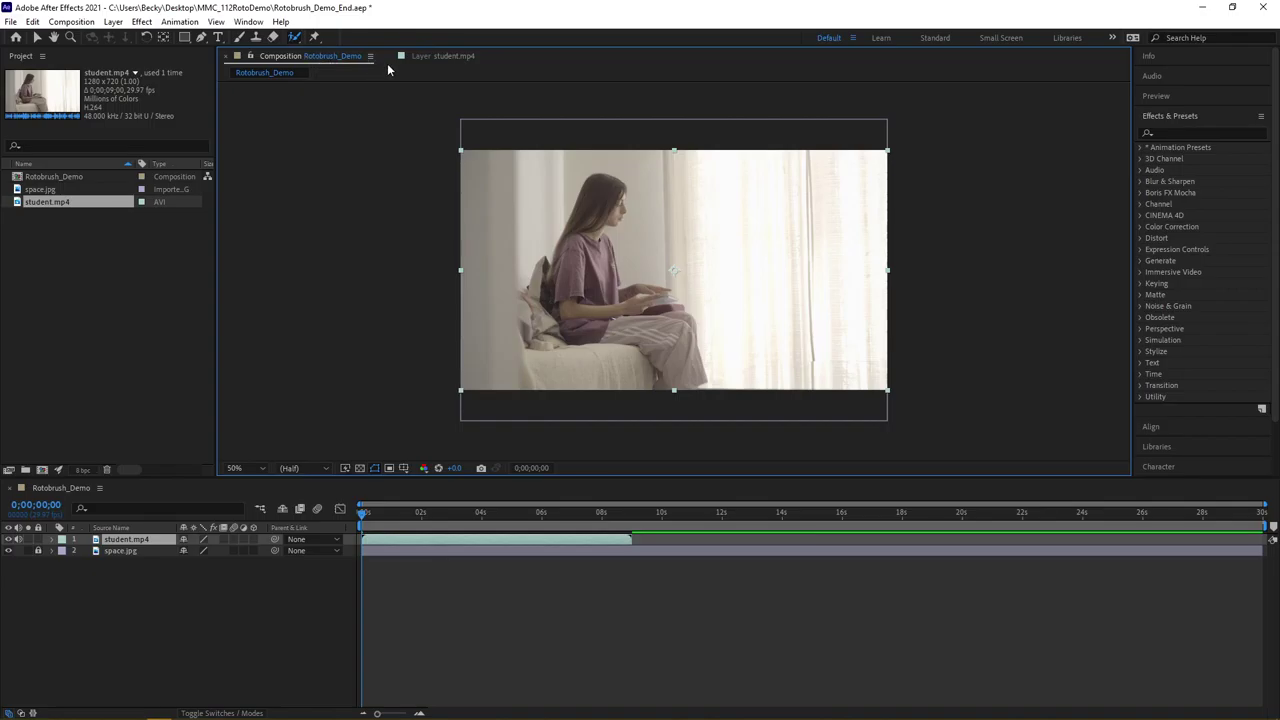
{"action": "left_click", "coordinate": [437, 57]}
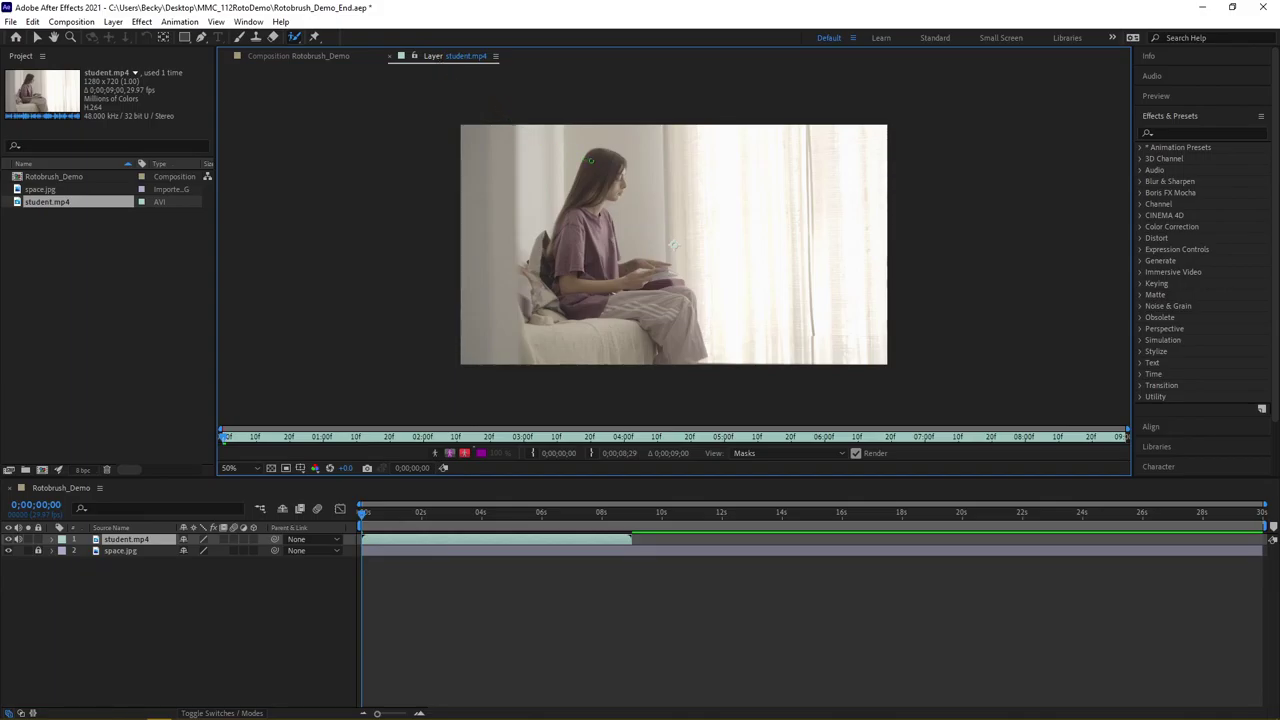
{"action": "scroll", "coordinate": [594, 160], "scroll_direction": "up", "scroll_amount": 2}
Paint a Roto Brush foreground stroke over the seated student on the first frame
{"action": "scroll", "coordinate": [590, 160], "scroll_direction": "down", "scroll_amount": 2}
{"action": "mouse_move", "coordinate": [660, 362]}
{"action": "left_mouse_down"}
{"action": "mouse_move", "coordinate": [648, 316]}
{"action": "mouse_move", "coordinate": [578, 308]}
{"action": "mouse_move", "coordinate": [561, 284]}
{"action": "mouse_move", "coordinate": [565, 209]}
{"action": "mouse_move", "coordinate": [599, 150]}
{"action": "mouse_move", "coordinate": [620, 176]}
{"action": "mouse_move", "coordinate": [598, 209]}
{"action": "mouse_move", "coordinate": [606, 262]}
{"action": "mouse_move", "coordinate": [662, 262]}
{"action": "mouse_move", "coordinate": [669, 270]}
{"action": "mouse_move", "coordinate": [638, 281]}
{"action": "mouse_move", "coordinate": [681, 289]}
{"action": "mouse_move", "coordinate": [688, 308]}
{"action": "mouse_move", "coordinate": [694, 355]}
{"action": "mouse_move", "coordinate": [662, 356]}
{"action": "left_mouse_up"}
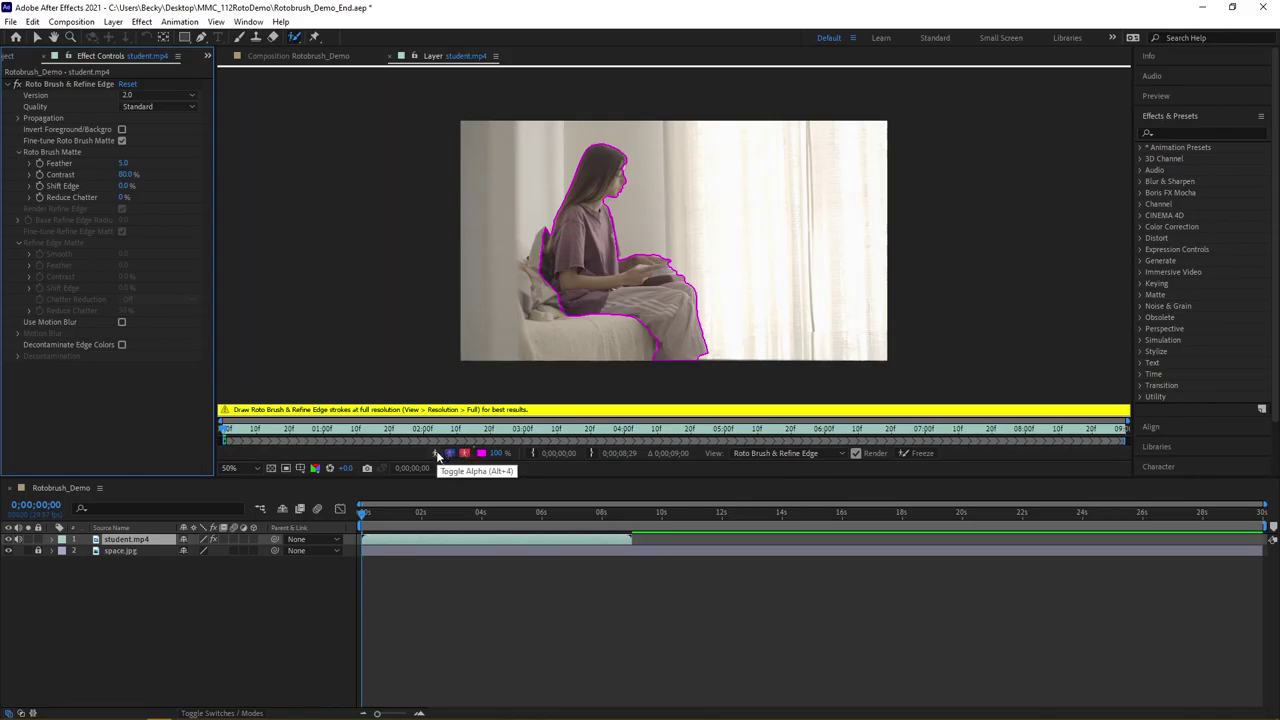
Inspect the matte with Toggle Alpha and Alpha Boundary, ending on the red Alpha Overlay view
{"action": "left_click", "coordinate": [437, 455]}
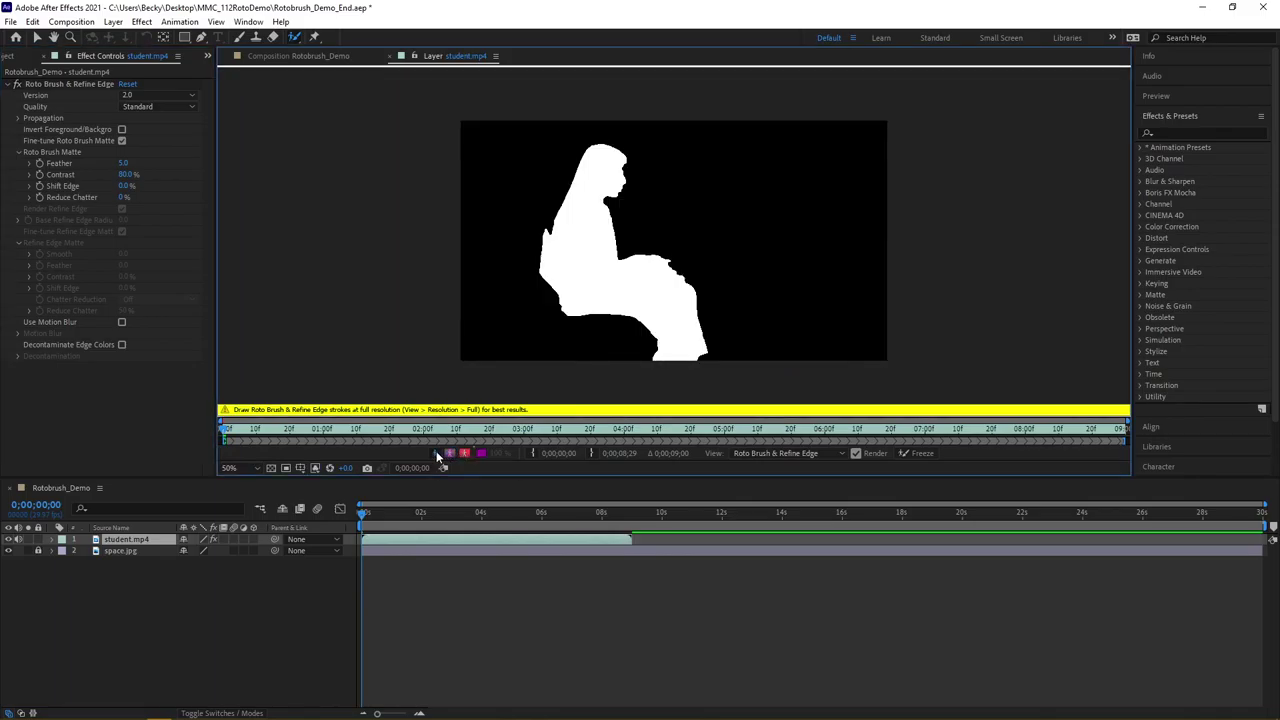
{"action": "left_click", "coordinate": [437, 455]}
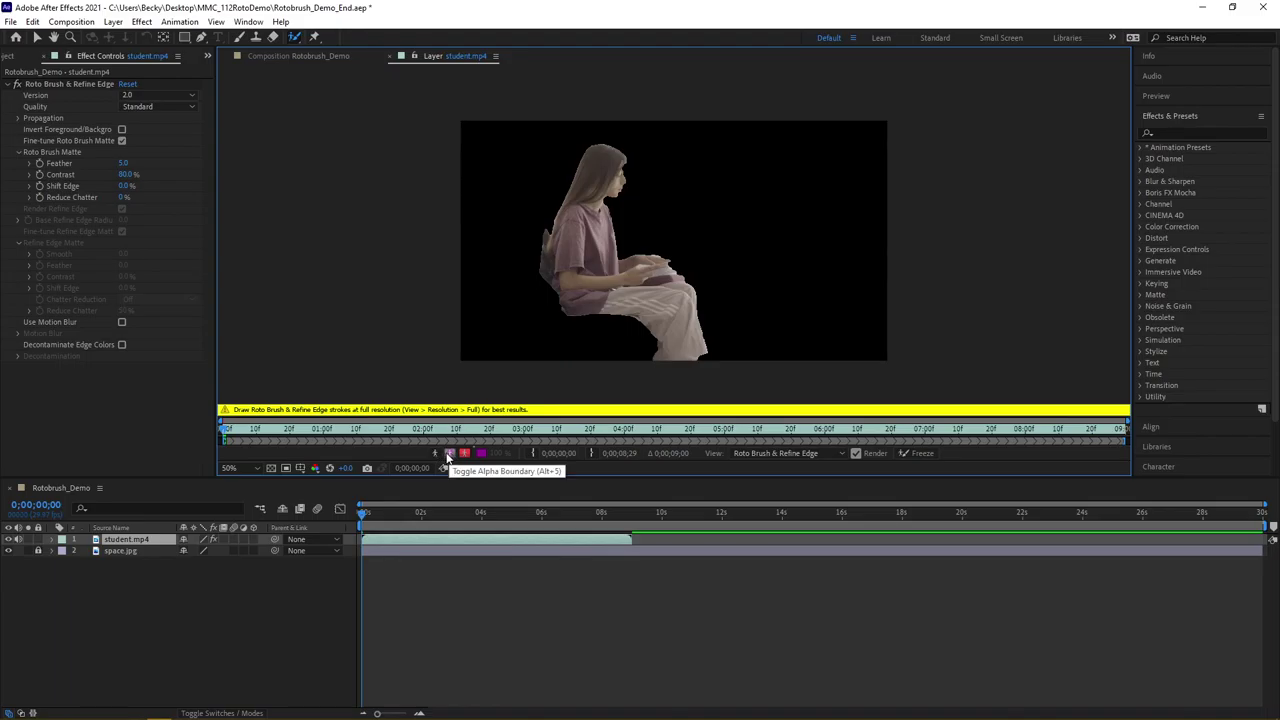
{"action": "left_click", "coordinate": [452, 456]}
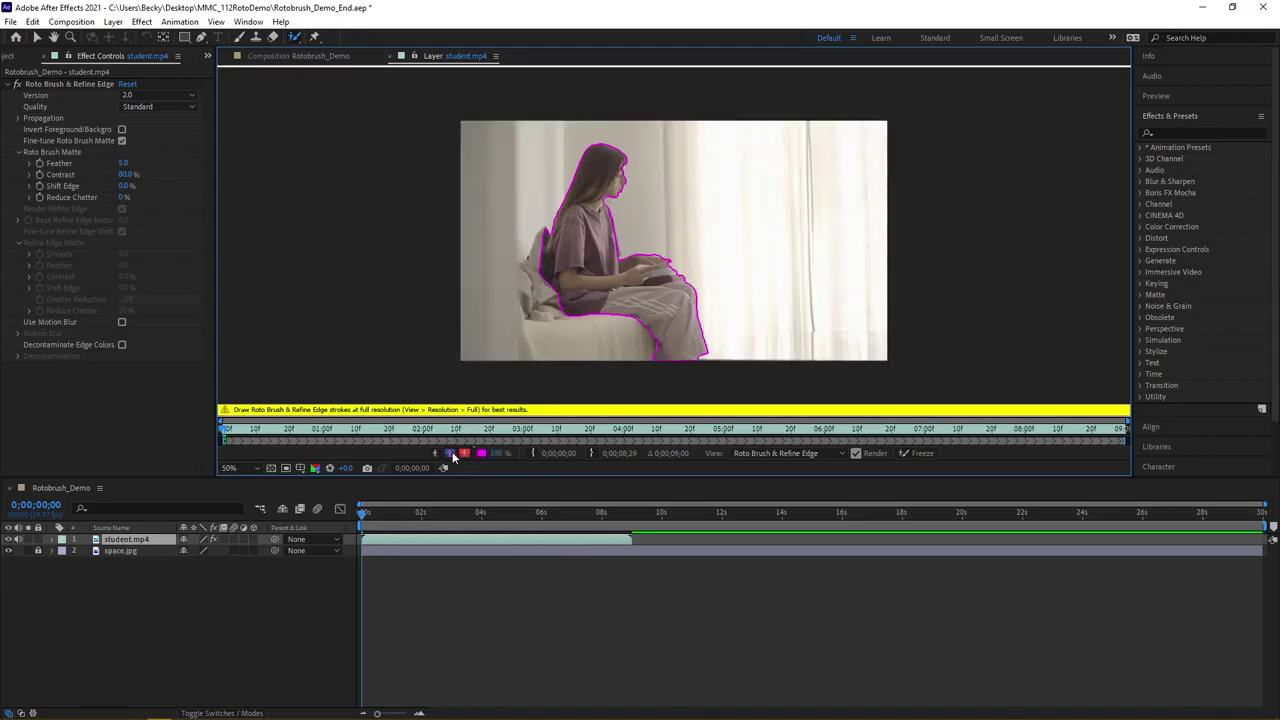
{"action": "left_click", "coordinate": [452, 456]}
{"action": "left_click", "coordinate": [452, 456]}
{"action": "left_click", "coordinate": [466, 455]}
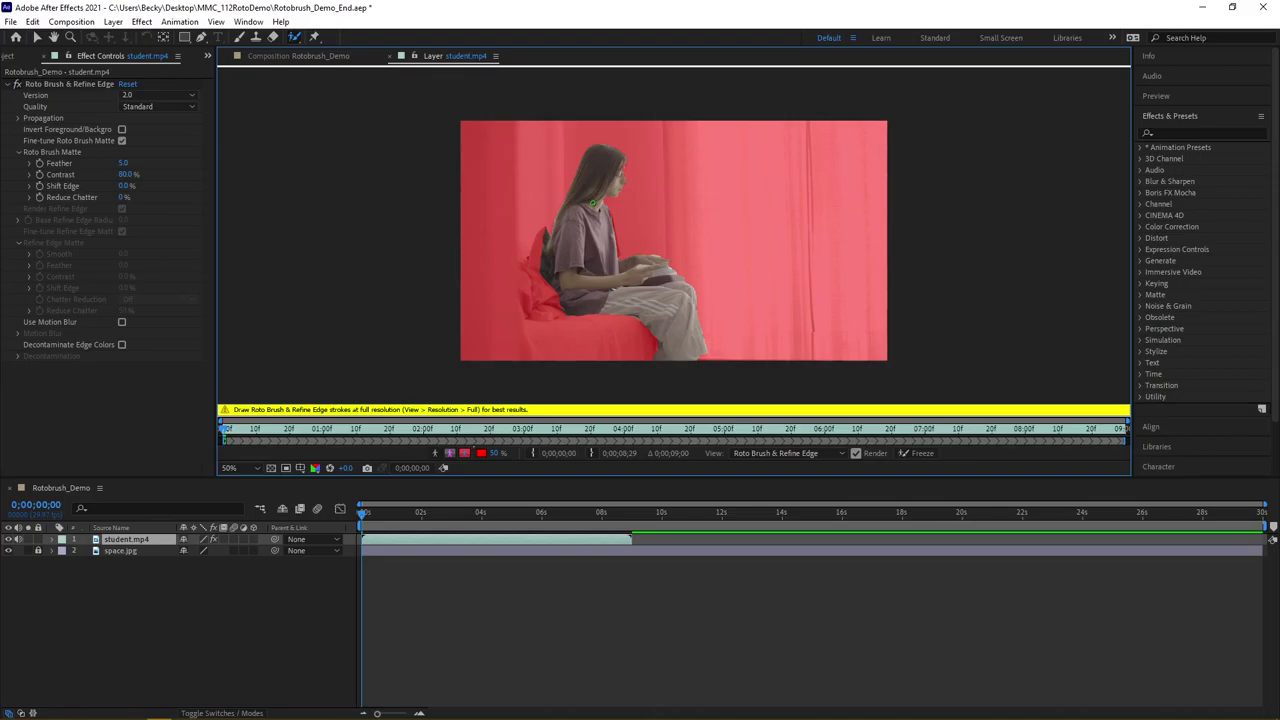
Zoom the Layer view to 100% and pan to centre on the student's upper body
{"action": "key", "text": "period"}
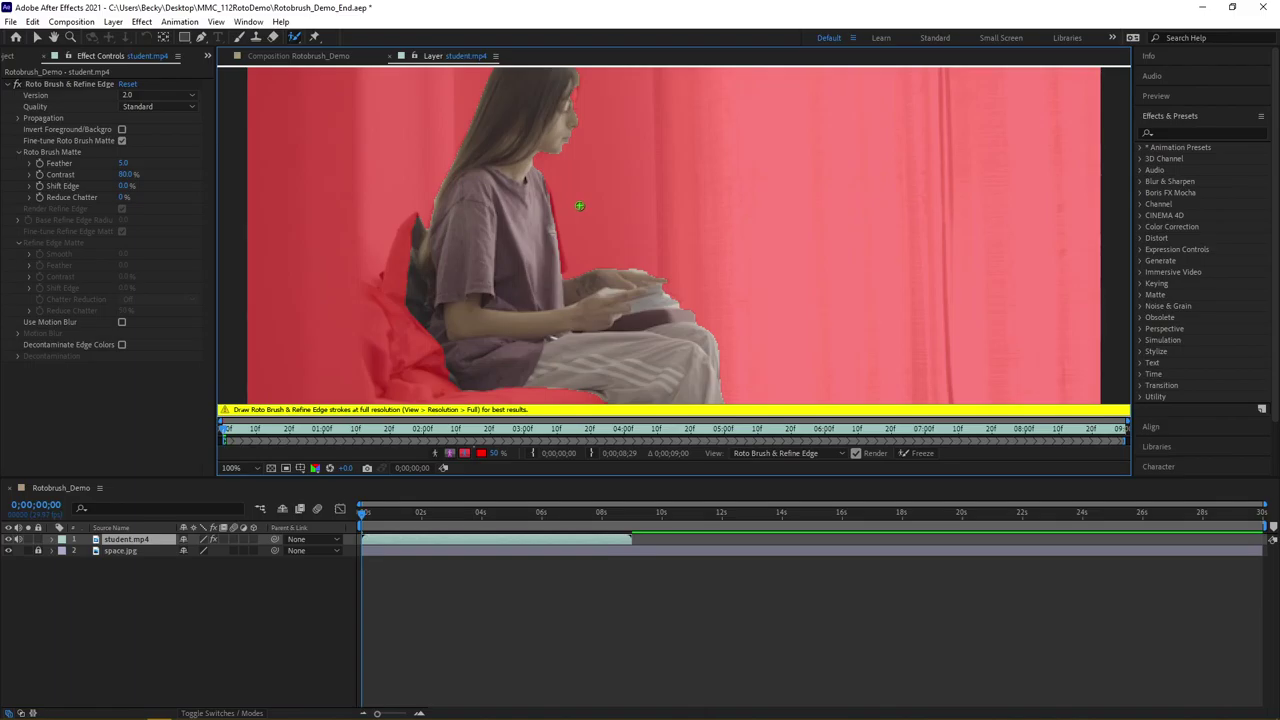
{"action": "key", "text": "space"}
{"action": "left_click_drag", "start_coordinate": [498, 212], "coordinate": [566, 265]}
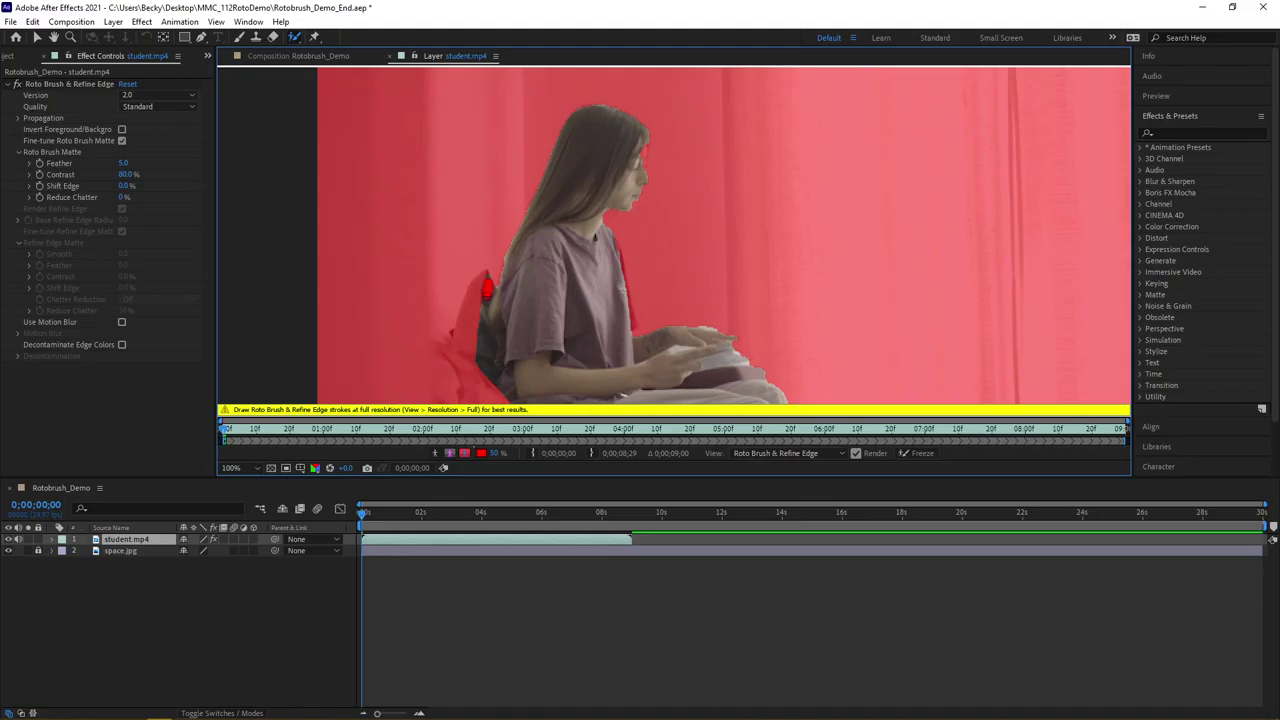
Add her shirt and head to the matte, subtracting the red cushion and laptop area
{"action": "left_click_drag", "start_coordinate": [486, 292], "coordinate": [490, 389]}
{"action": "left_click_drag", "start_coordinate": [614, 245], "coordinate": [630, 322]}
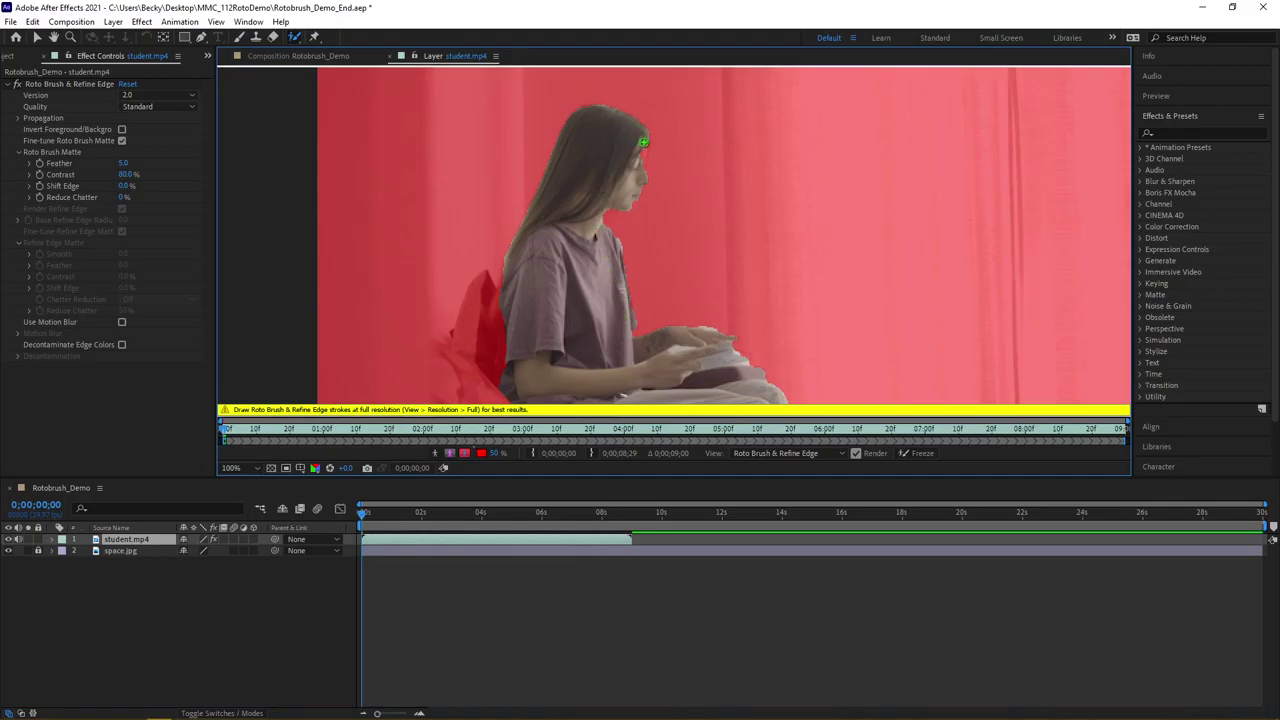
{"action": "left_click_drag", "start_coordinate": [643, 142], "coordinate": [640, 174]}
{"action": "left_click_drag", "start_coordinate": [704, 379], "coordinate": [760, 371]}
Advance a few frames, subtract the book, and add her forearm to the matte
{"action": "left_click_drag", "start_coordinate": [363, 515], "coordinate": [389, 513]}
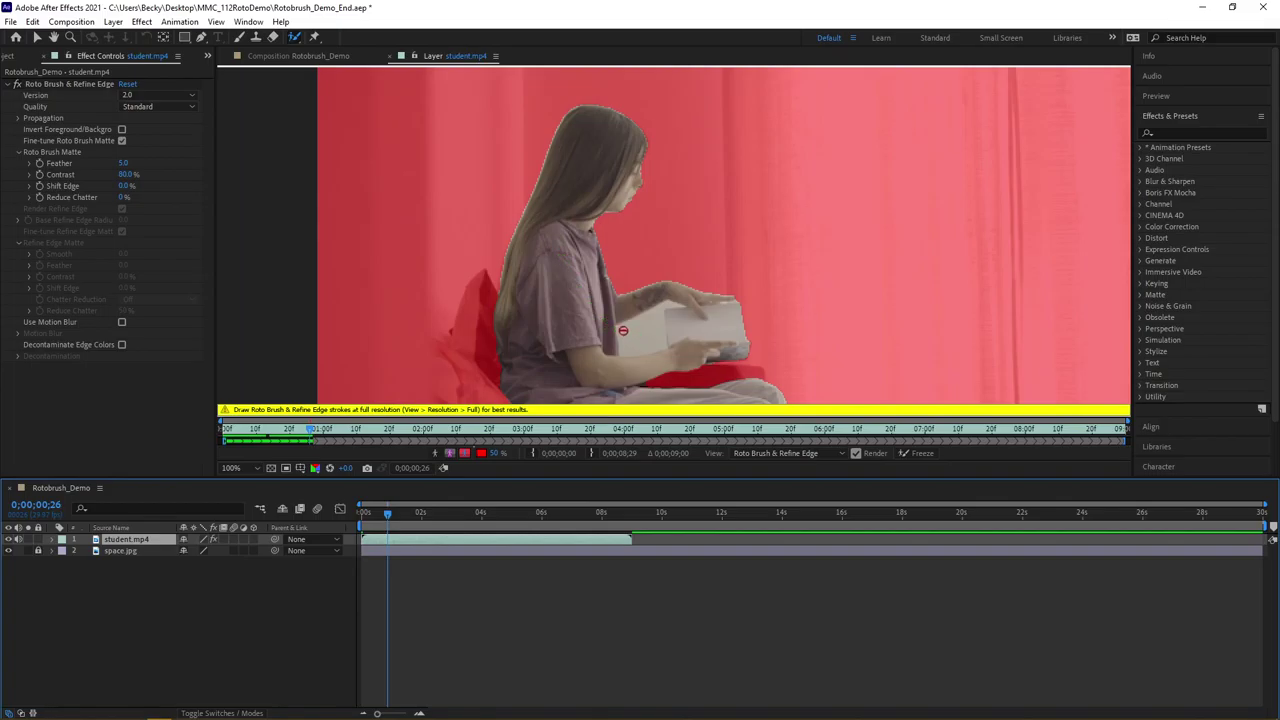
{"action": "mouse_move", "coordinate": [622, 329]}
{"action": "left_mouse_down"}
{"action": "mouse_move", "coordinate": [650, 347]}
{"action": "mouse_move", "coordinate": [660, 312]}
{"action": "mouse_move", "coordinate": [624, 332]}
{"action": "left_mouse_up"}
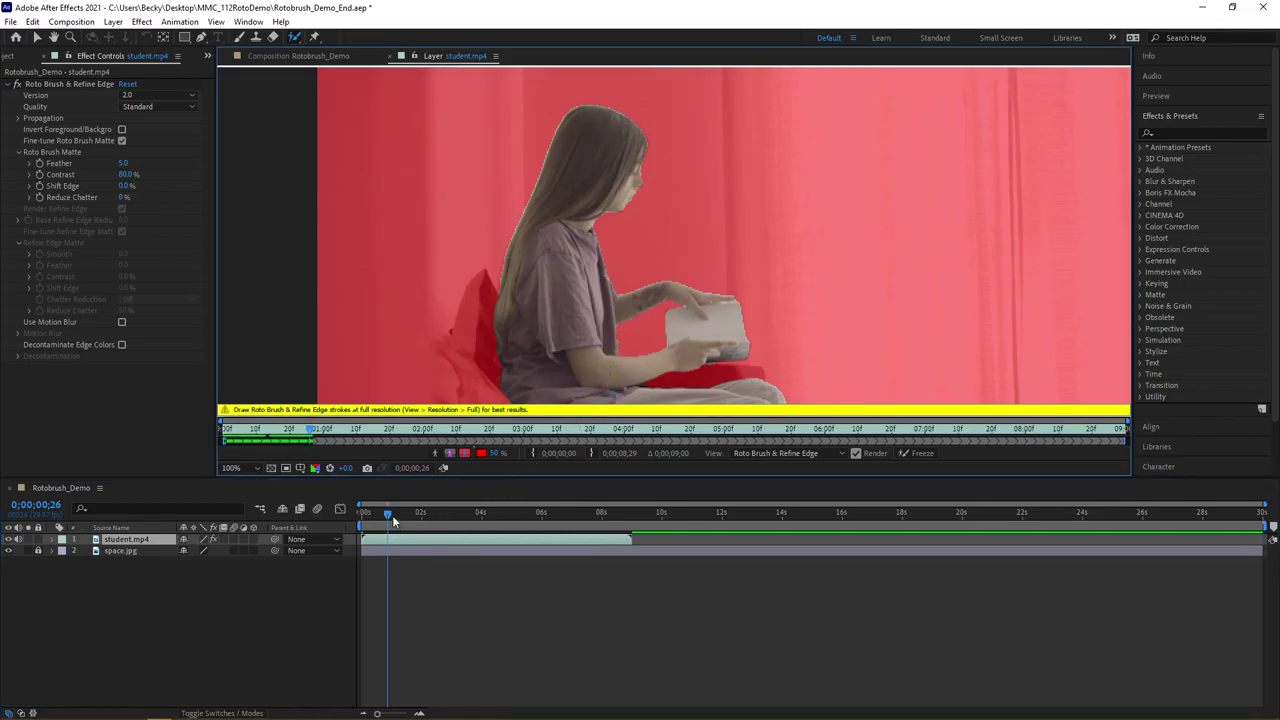
{"action": "left_click_drag", "start_coordinate": [388, 515], "coordinate": [441, 510]}
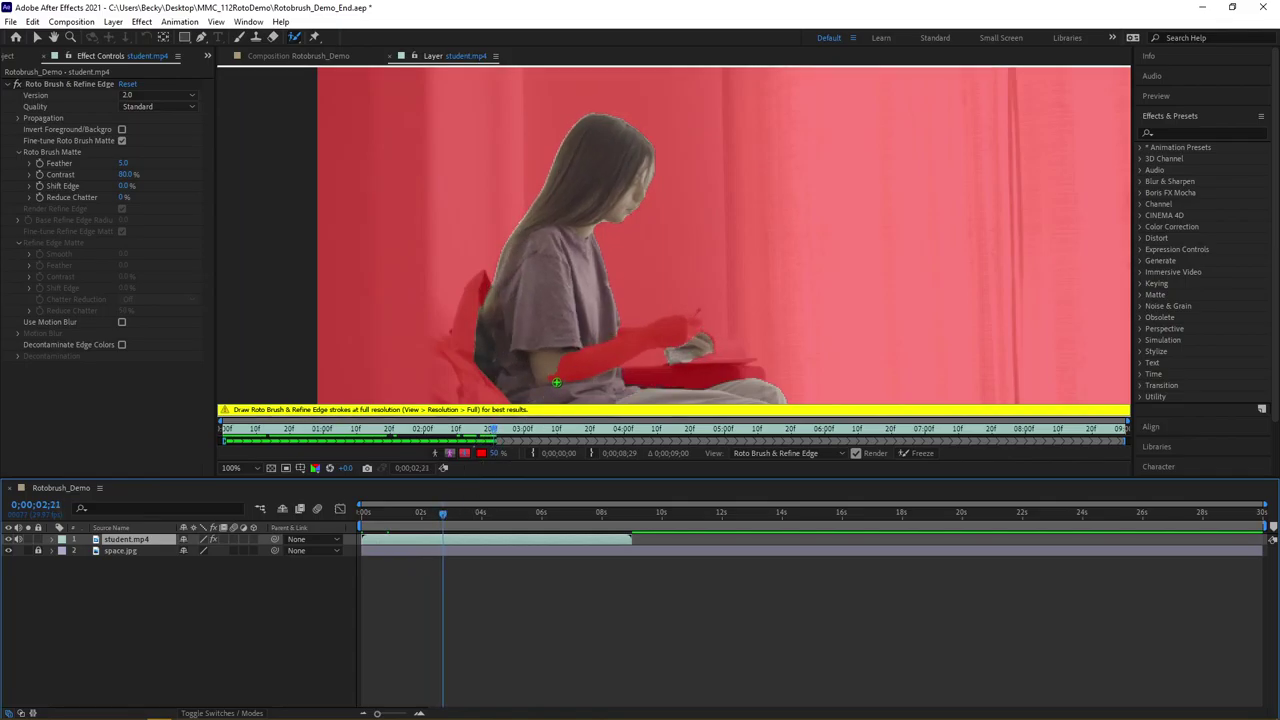
{"action": "mouse_move", "coordinate": [557, 379]}
{"action": "left_mouse_down"}
{"action": "mouse_move", "coordinate": [691, 324]}
{"action": "mouse_move", "coordinate": [561, 367]}
{"action": "left_mouse_up"}
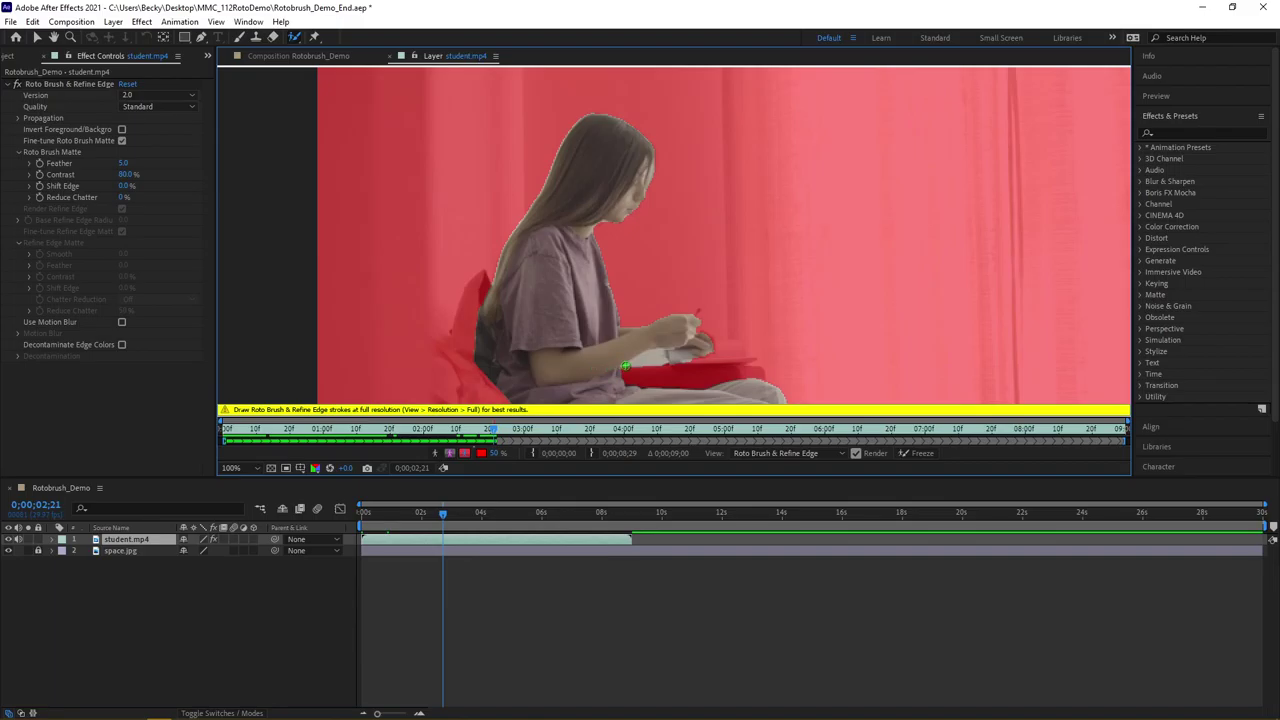
{"action": "left_click_drag", "start_coordinate": [655, 358], "coordinate": [655, 358]}
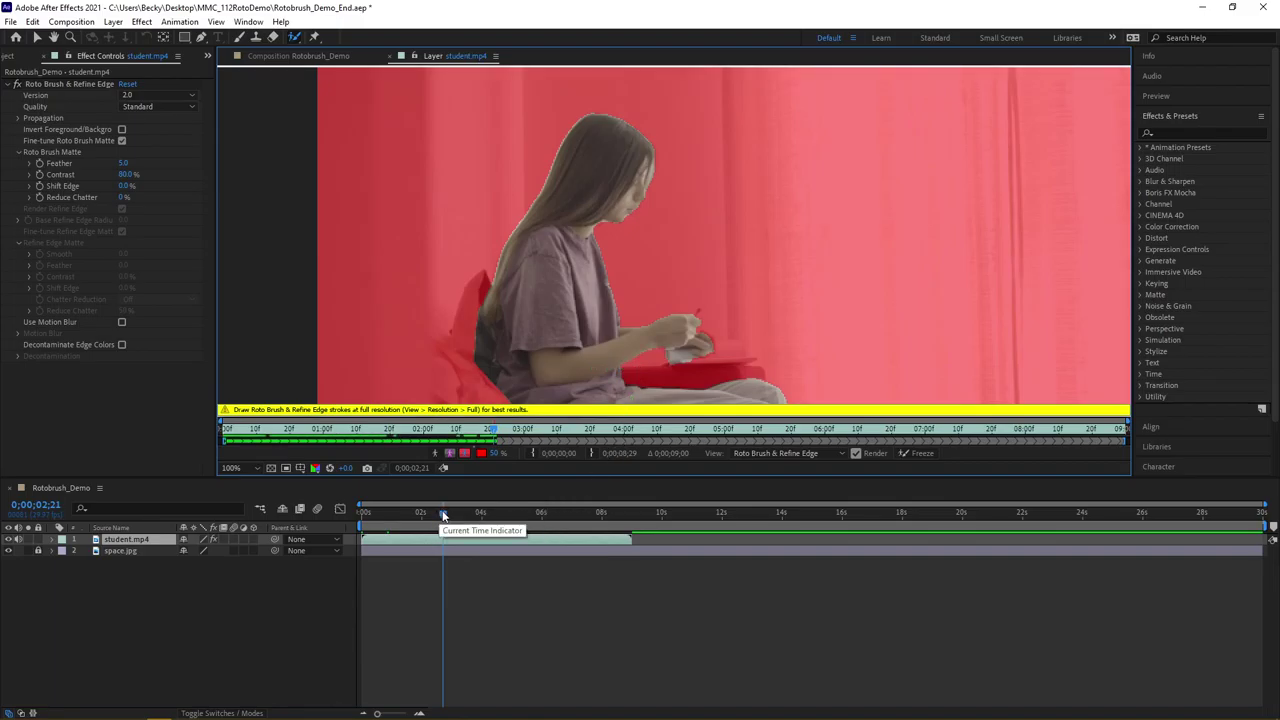
At around 3 seconds, add the tablet and her back while excluding the chair edge
{"action": "left_click_drag", "start_coordinate": [445, 508], "coordinate": [467, 508]}
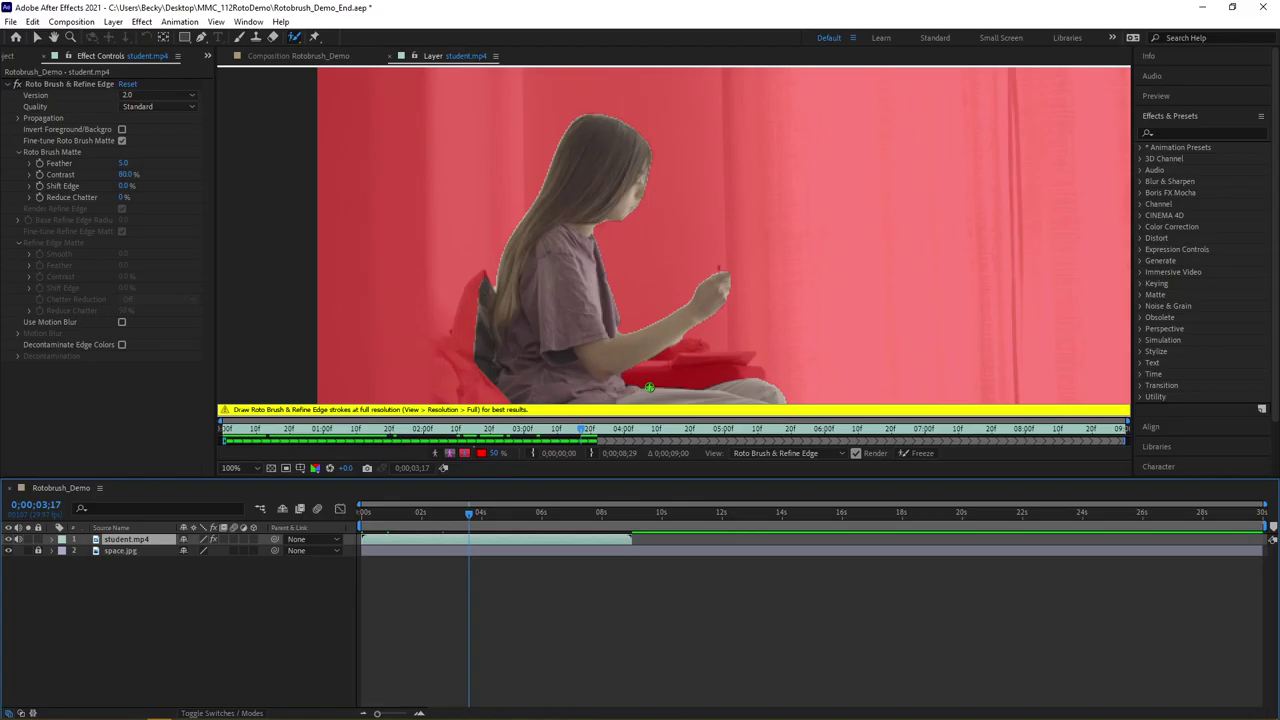
{"action": "mouse_move", "coordinate": [747, 357]}
{"action": "left_mouse_down"}
{"action": "mouse_move", "coordinate": [684, 363]}
{"action": "mouse_move", "coordinate": [730, 372]}
{"action": "mouse_move", "coordinate": [645, 380]}
{"action": "left_mouse_up"}
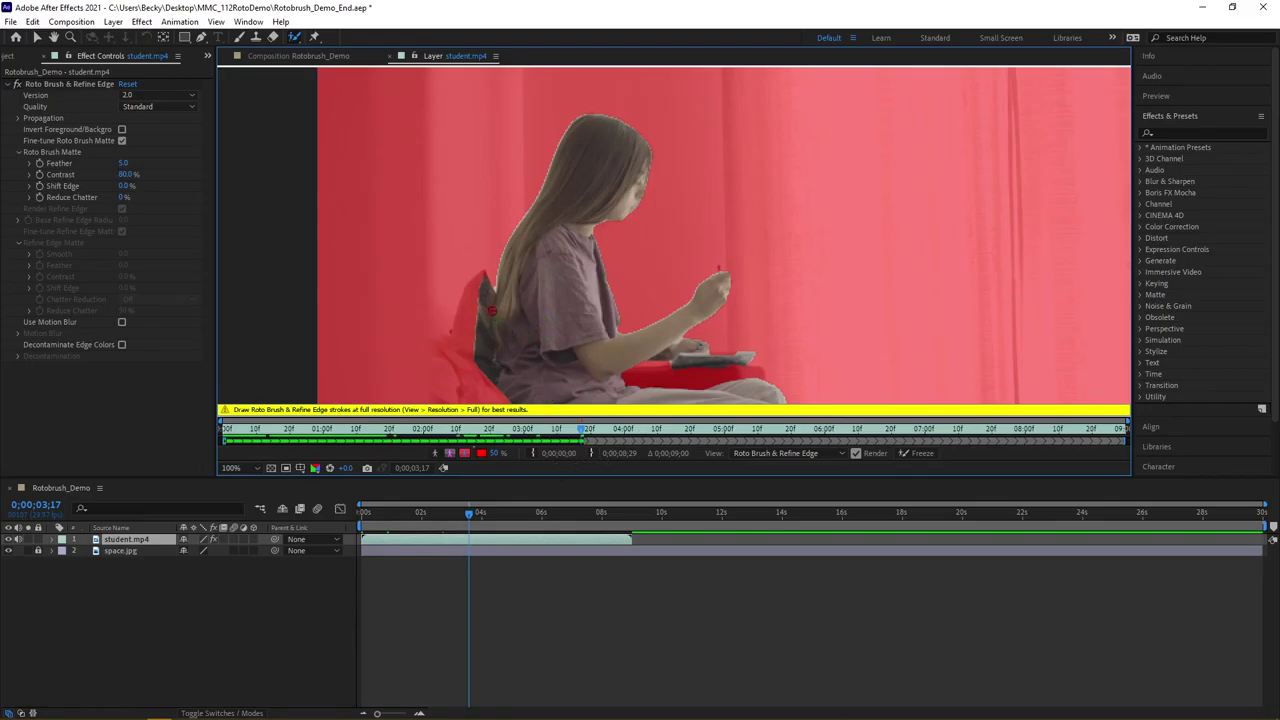
{"action": "mouse_move", "coordinate": [486, 280]}
{"action": "left_mouse_down"}
{"action": "mouse_move", "coordinate": [494, 335]}
{"action": "mouse_move", "coordinate": [476, 380]}
{"action": "left_mouse_up"}
{"action": "left_click_drag", "start_coordinate": [508, 288], "coordinate": [505, 340]}
On frame 0, paint Refine Edge strokes along her hair, chin and neck, viewing the red overlay
{"action": "left_click_drag", "start_coordinate": [469, 514], "coordinate": [347, 521]}
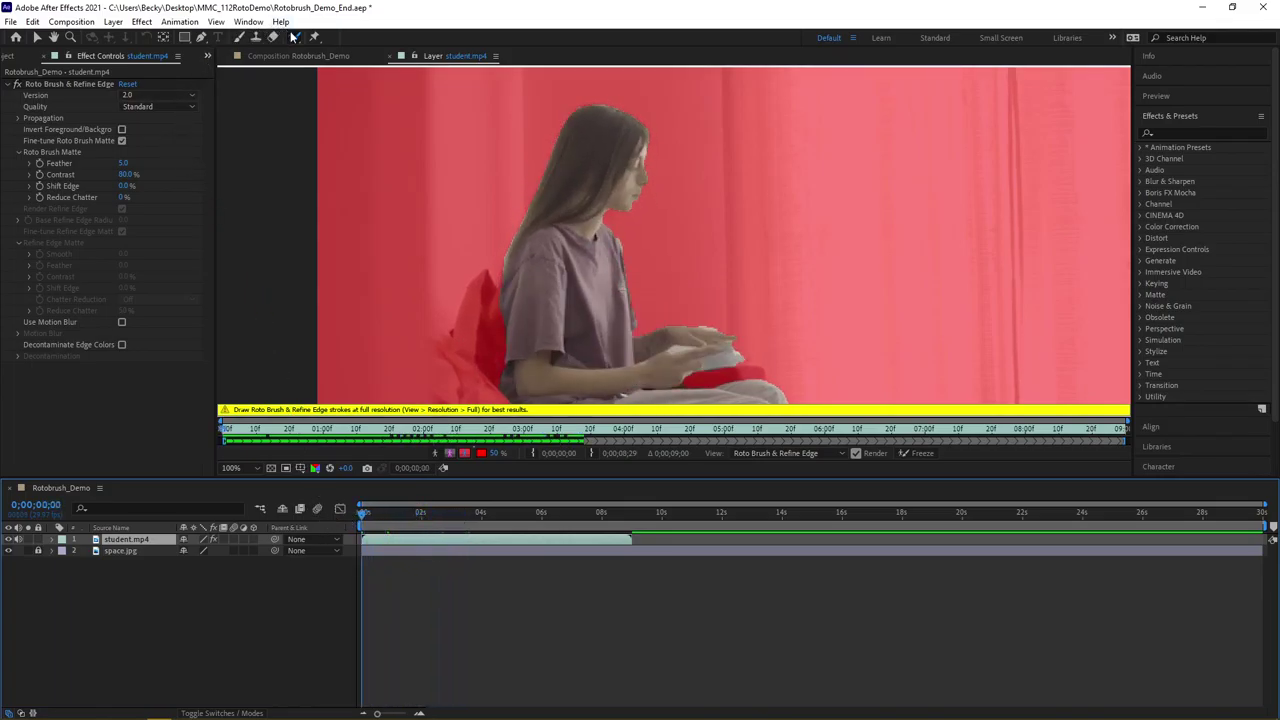
{"action": "left_click_drag", "start_coordinate": [295, 37], "coordinate": [340, 58]}
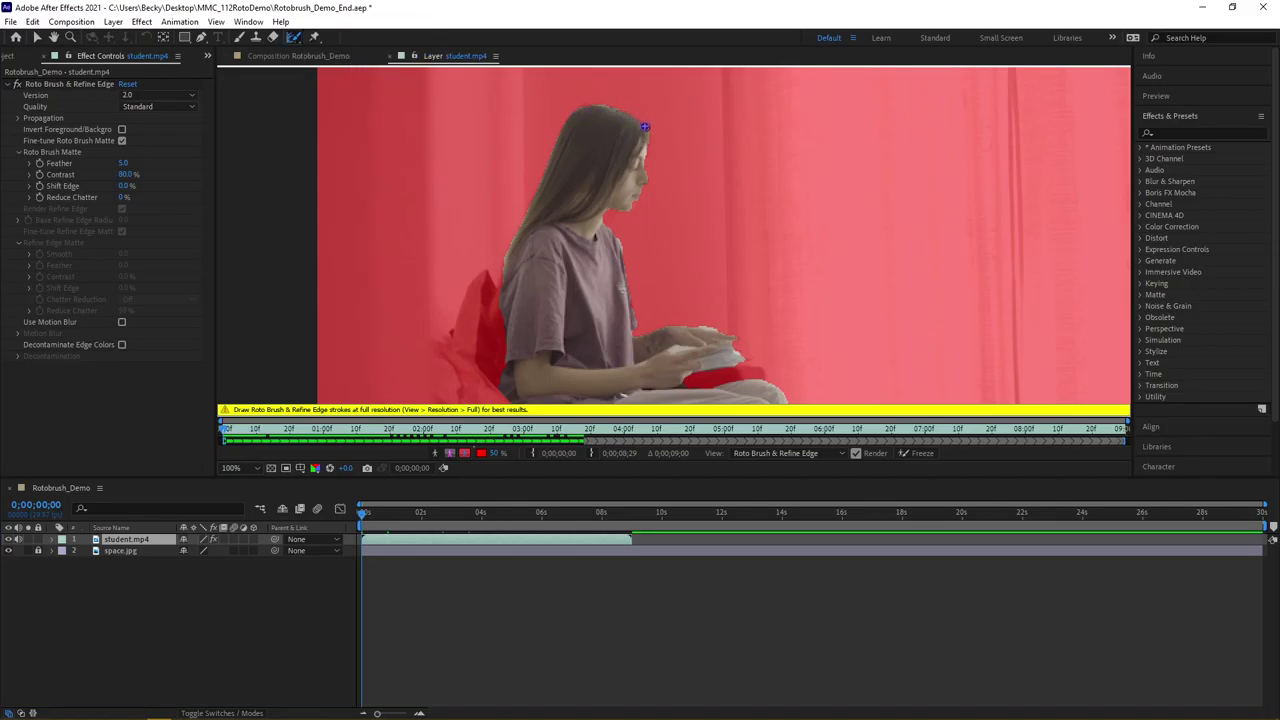
{"action": "mouse_move", "coordinate": [645, 127]}
{"action": "left_mouse_down"}
{"action": "mouse_move", "coordinate": [598, 103]}
{"action": "mouse_move", "coordinate": [567, 114]}
{"action": "mouse_move", "coordinate": [502, 280]}
{"action": "left_mouse_up"}
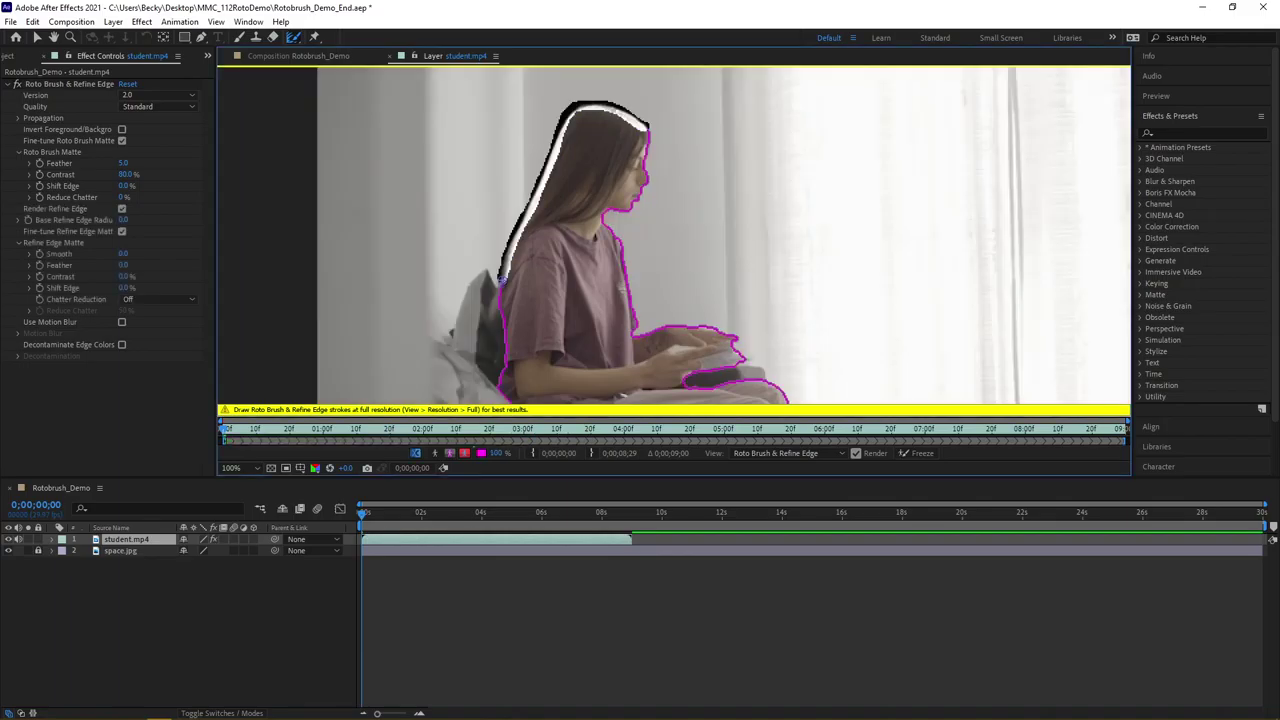
{"action": "left_click", "coordinate": [464, 453]}
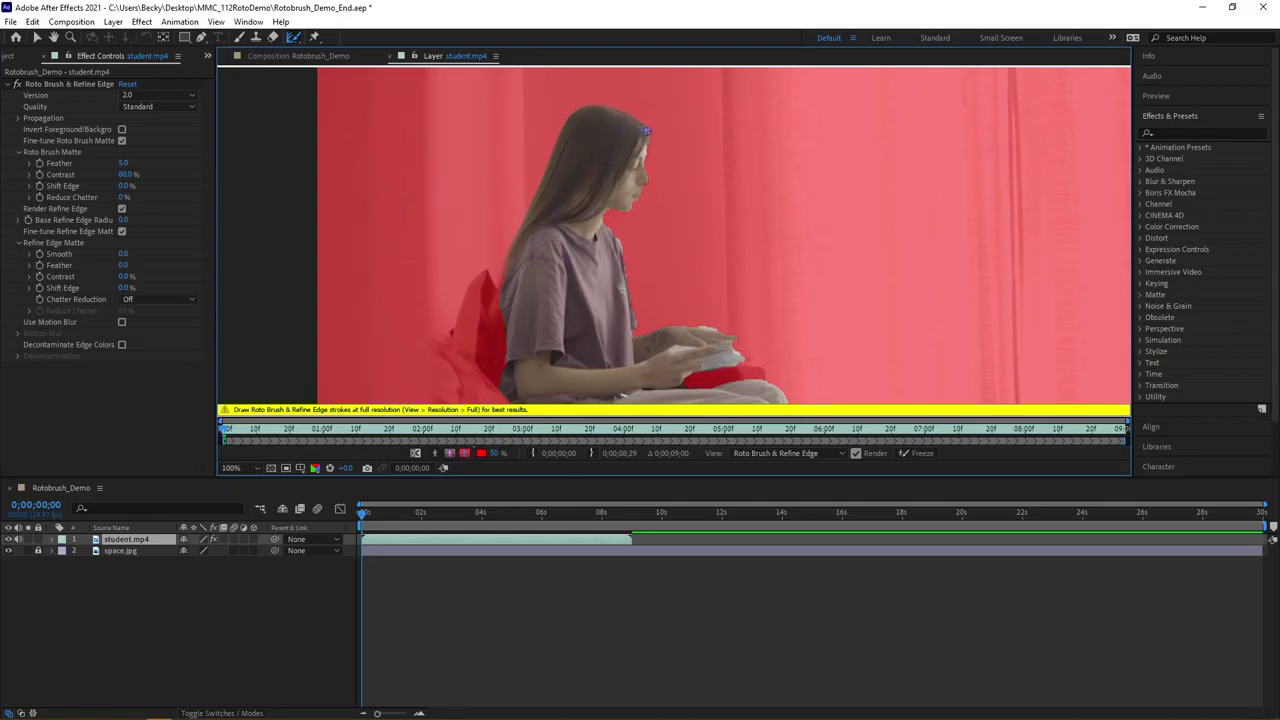
{"action": "left_click_drag", "start_coordinate": [650, 130], "coordinate": [648, 175]}
{"action": "mouse_move", "coordinate": [637, 211]}
{"action": "left_mouse_down"}
{"action": "mouse_move", "coordinate": [612, 211]}
{"action": "mouse_move", "coordinate": [606, 232]}
{"action": "mouse_move", "coordinate": [637, 322]}
{"action": "left_mouse_up"}
Move the cut-out student to the lower left over the nebula, then scrub forward to propagate
{"action": "scroll", "coordinate": [730, 345], "scroll_direction": "down", "scroll_amount": 1}
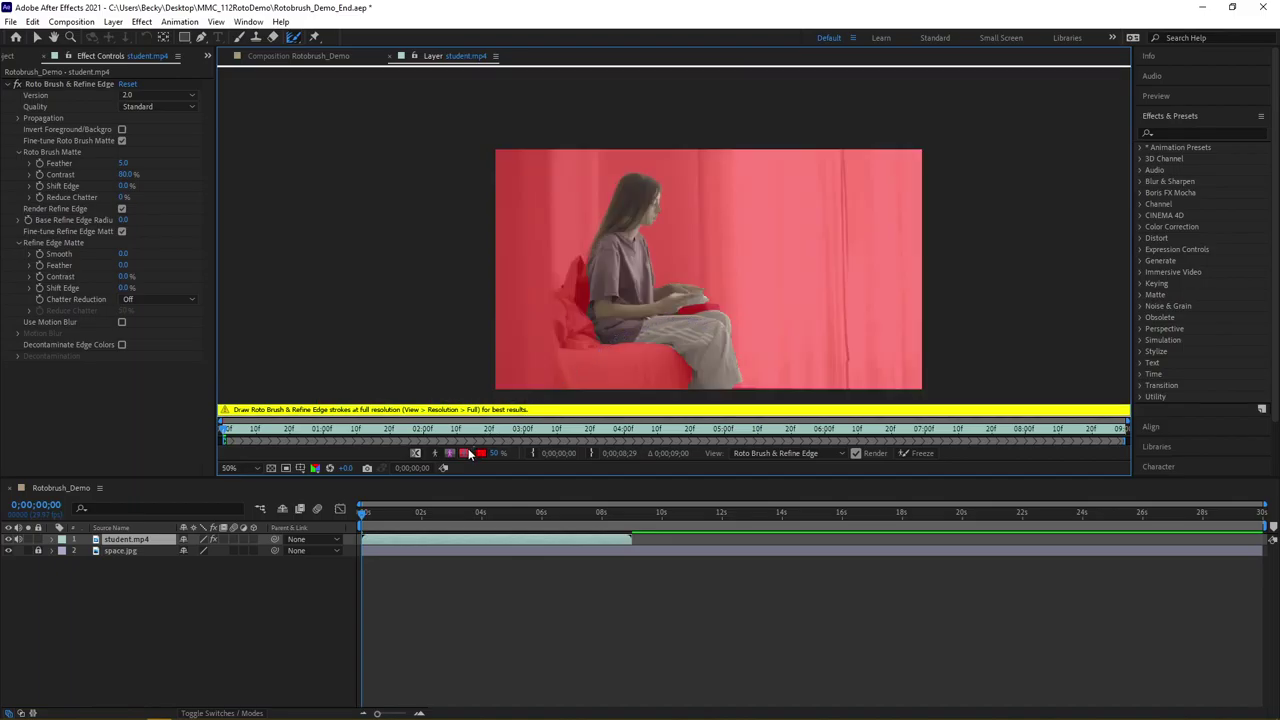
{"action": "left_click", "coordinate": [296, 57]}
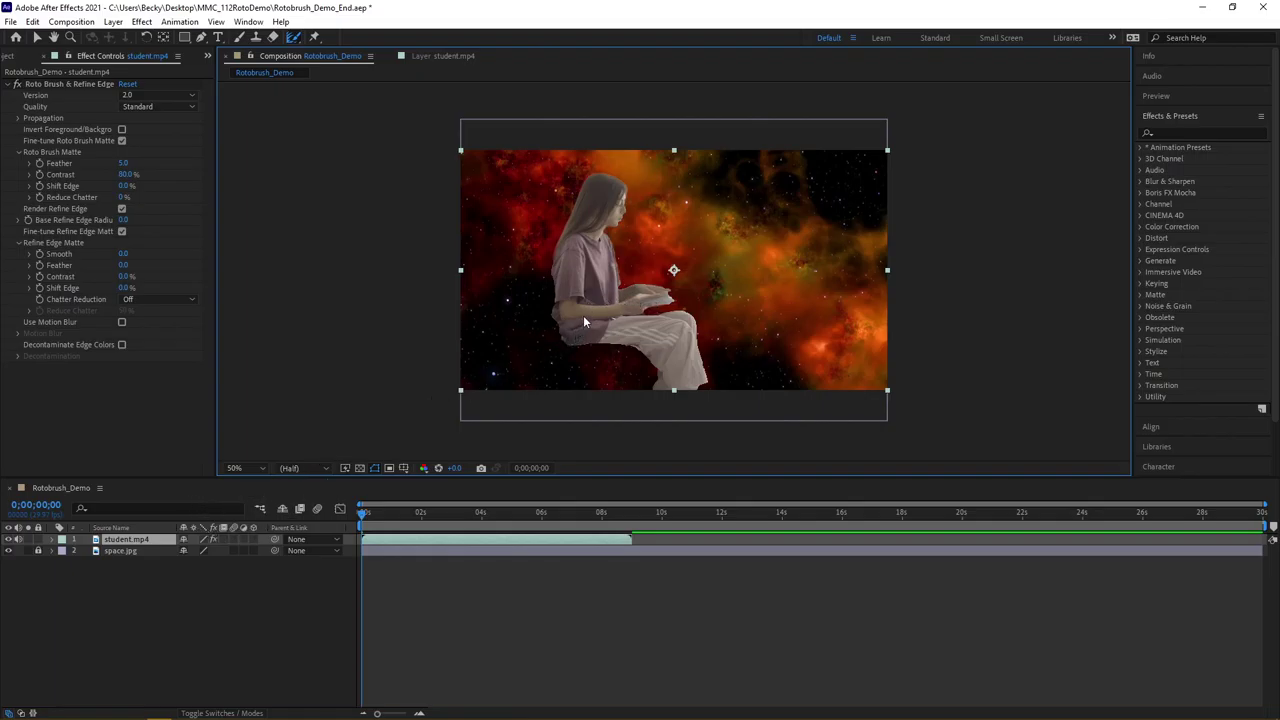
{"action": "key", "text": "v"}
{"action": "left_click_drag", "start_coordinate": [591, 304], "coordinate": [491, 364]}
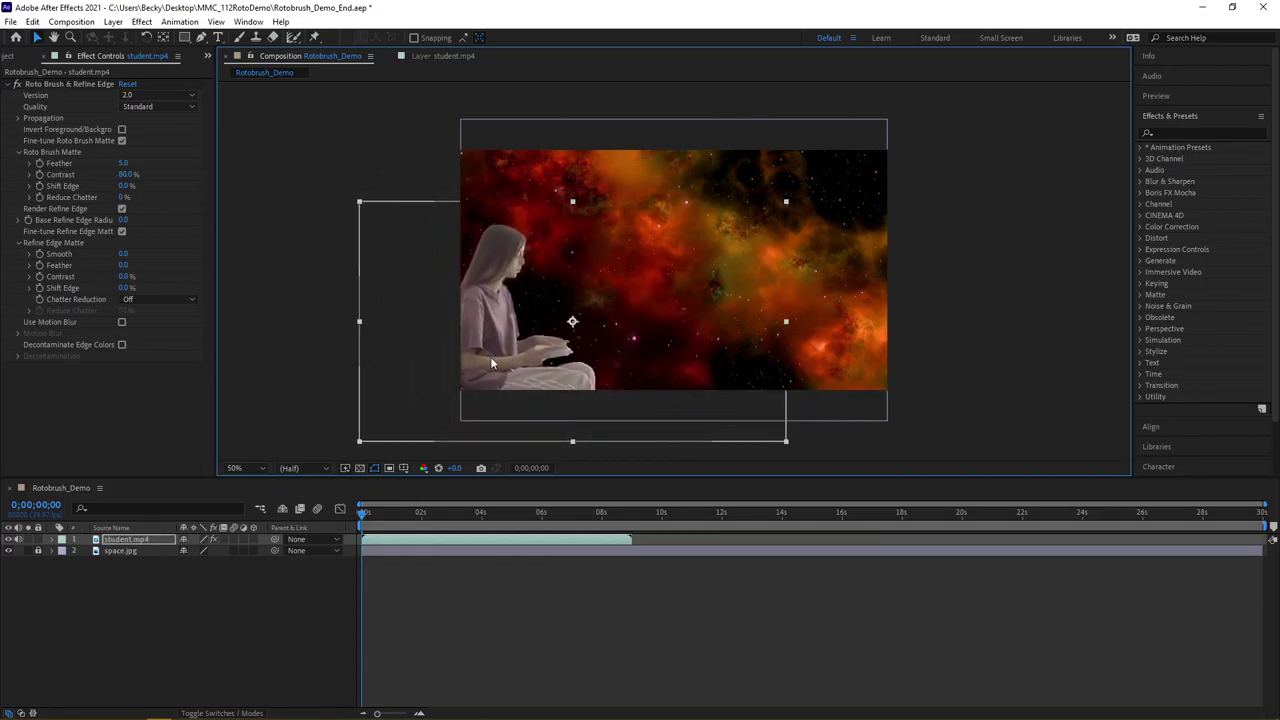
{"action": "left_click_drag", "start_coordinate": [363, 513], "coordinate": [494, 516]}
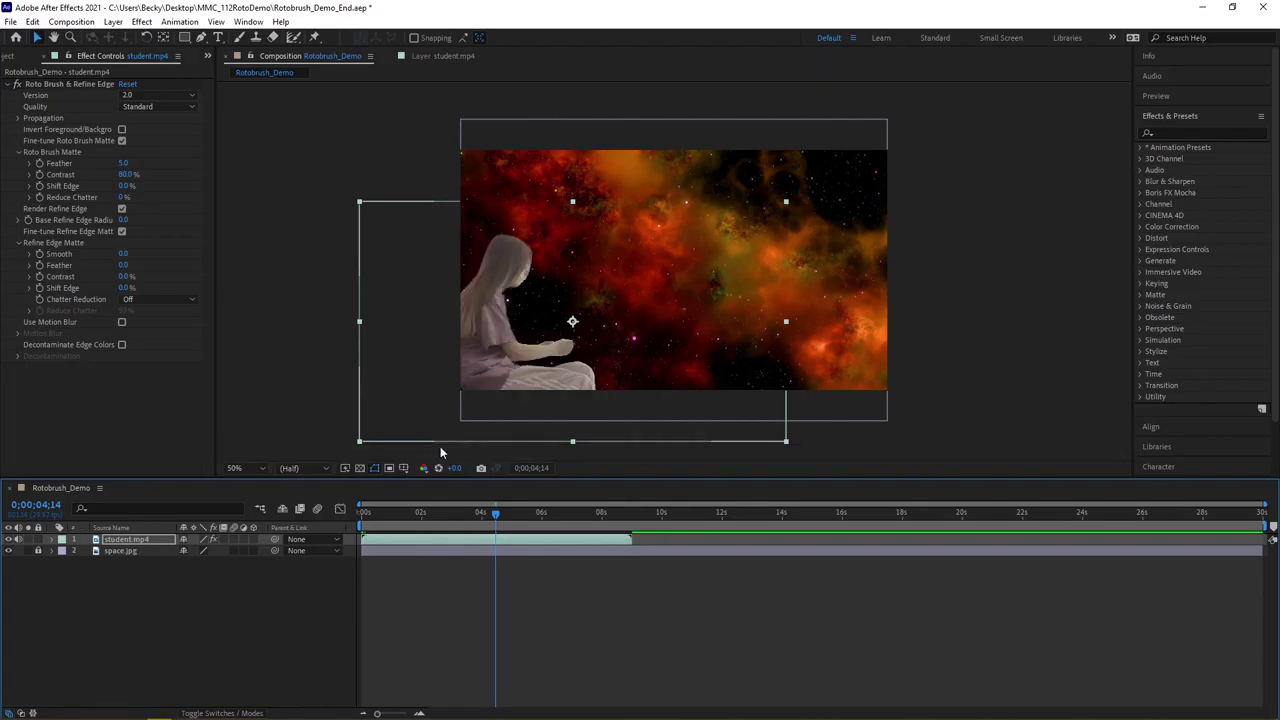
At 0;00;05;18, trim the space.jpg layer's out point to end with the student clip
{"action": "left_click_drag", "start_coordinate": [496, 518], "coordinate": [533, 527]}
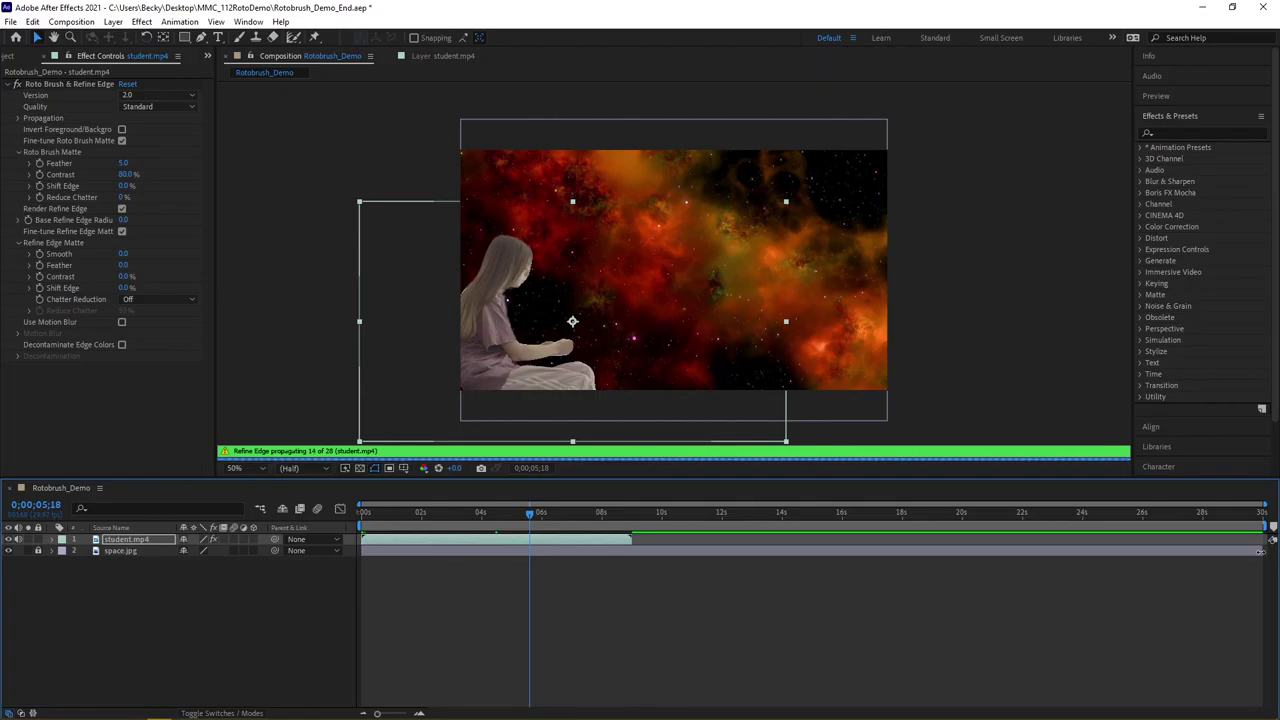
{"action": "left_click", "coordinate": [1223, 551]}
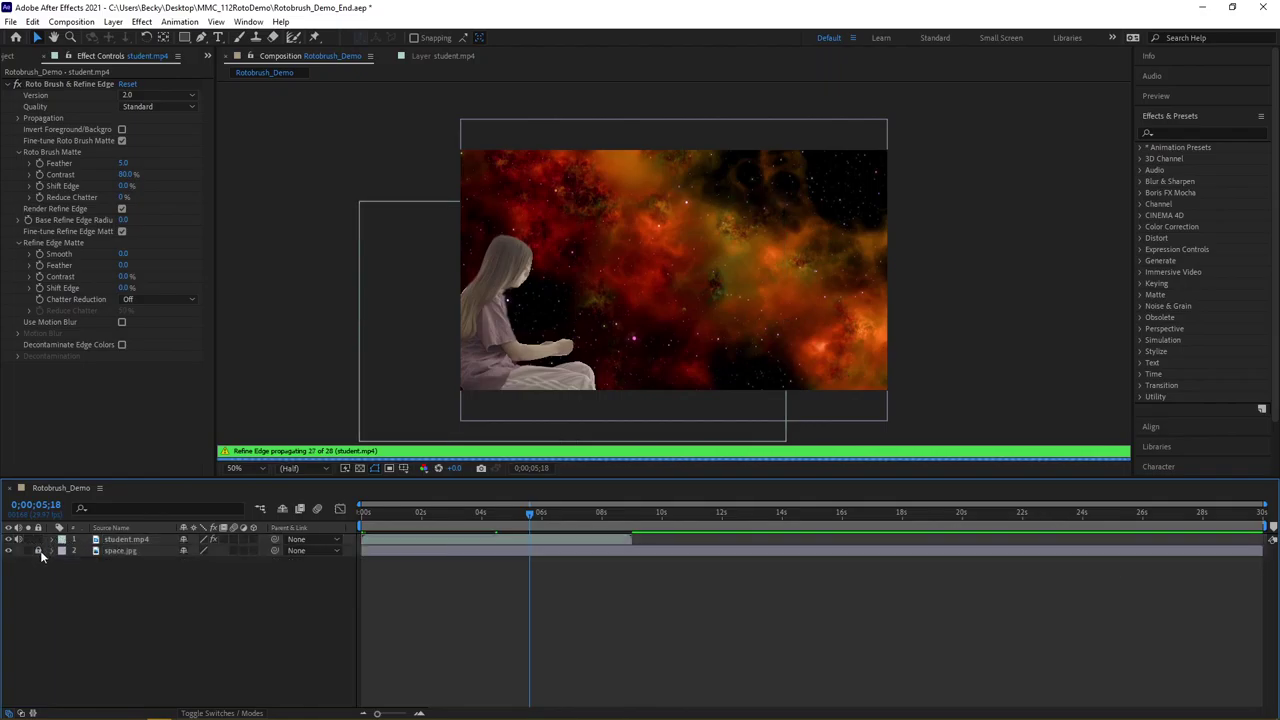
{"action": "left_click_drag", "start_coordinate": [1262, 551], "coordinate": [629, 554]}
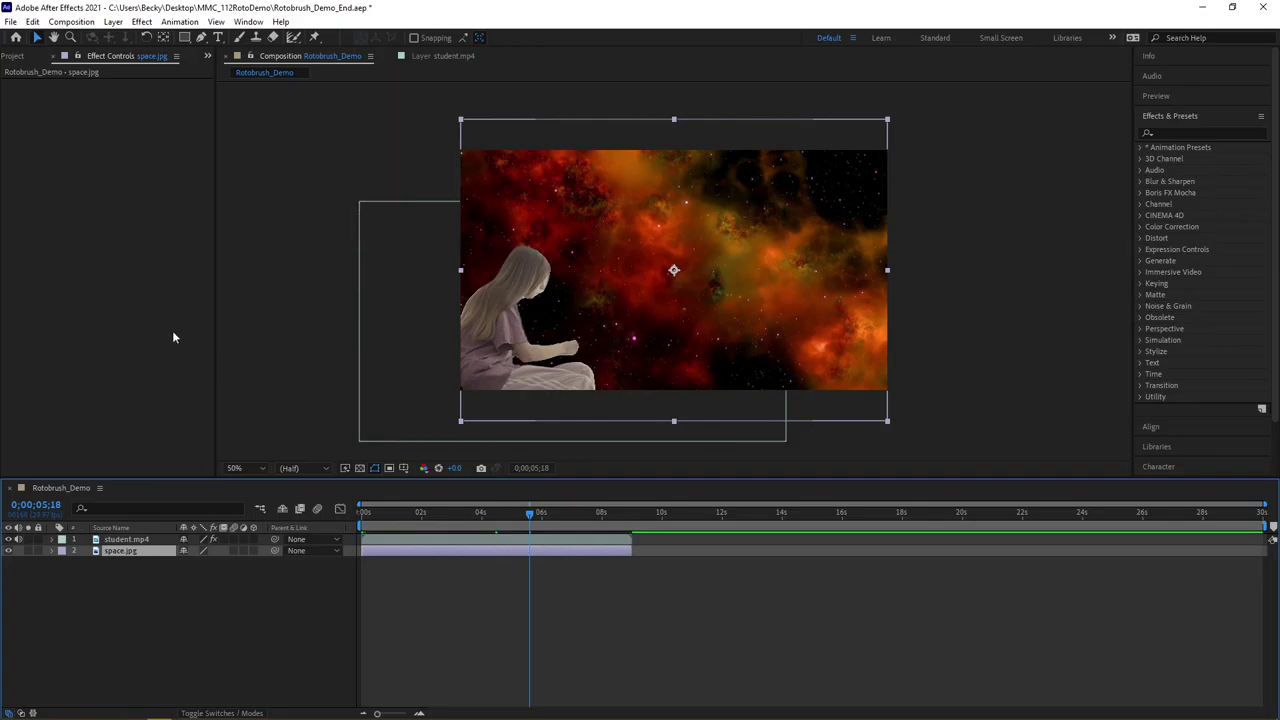
{"action": "left_click", "coordinate": [14, 56]}
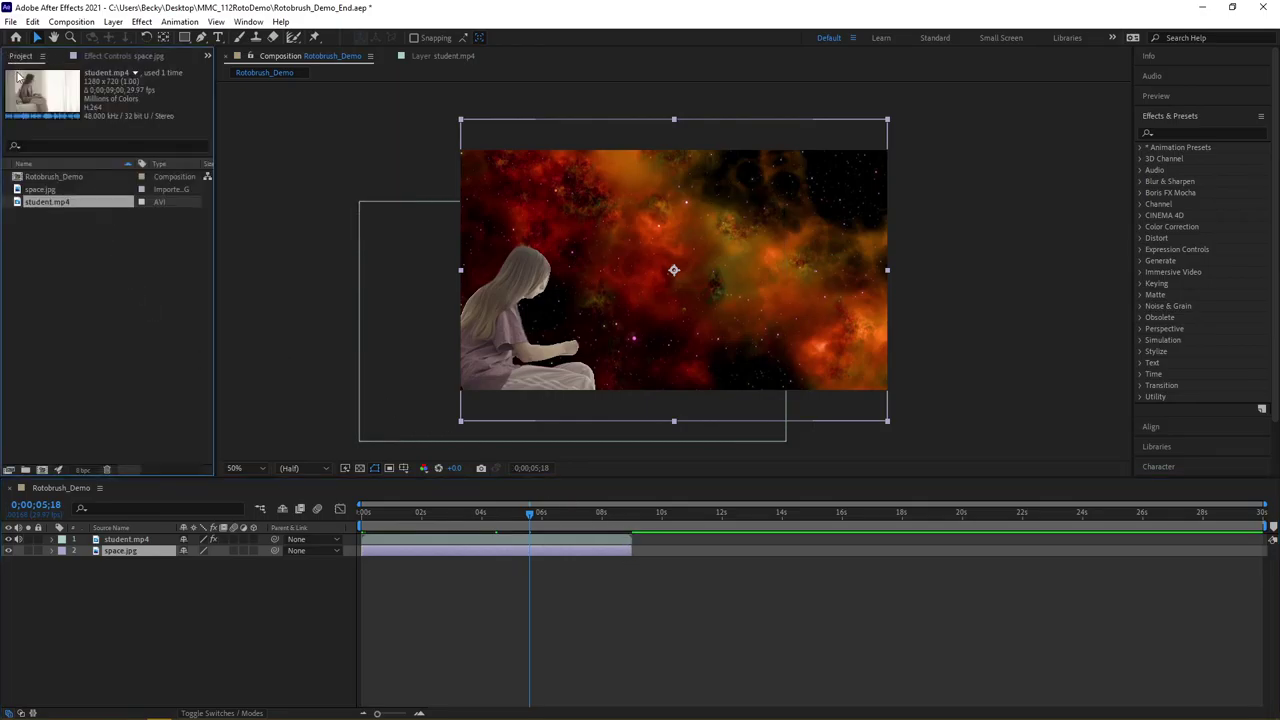
Shorten the Rotobrush_Demo composition duration from 30 seconds to 0;00;06;00
{"action": "left_click", "coordinate": [44, 178]}
{"action": "right_click", "coordinate": [44, 178]}
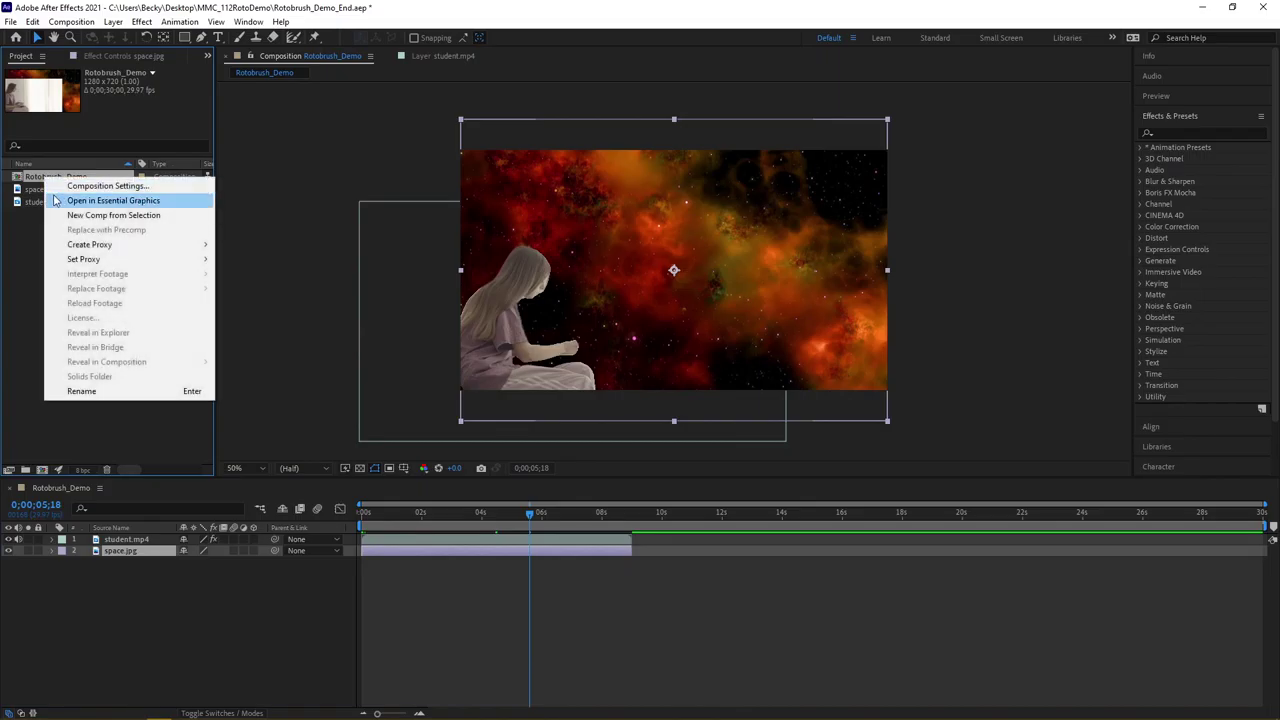
{"action": "left_click", "coordinate": [57, 189]}
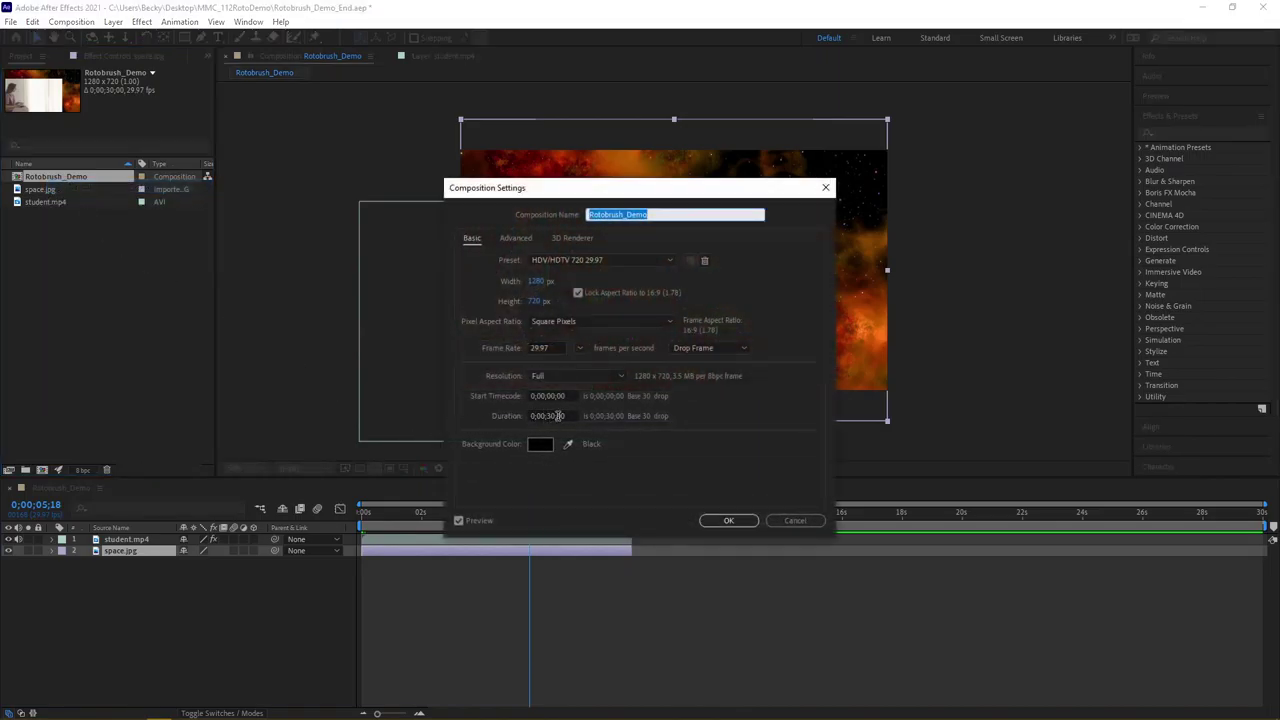
{"action": "left_click", "coordinate": [552, 414]}
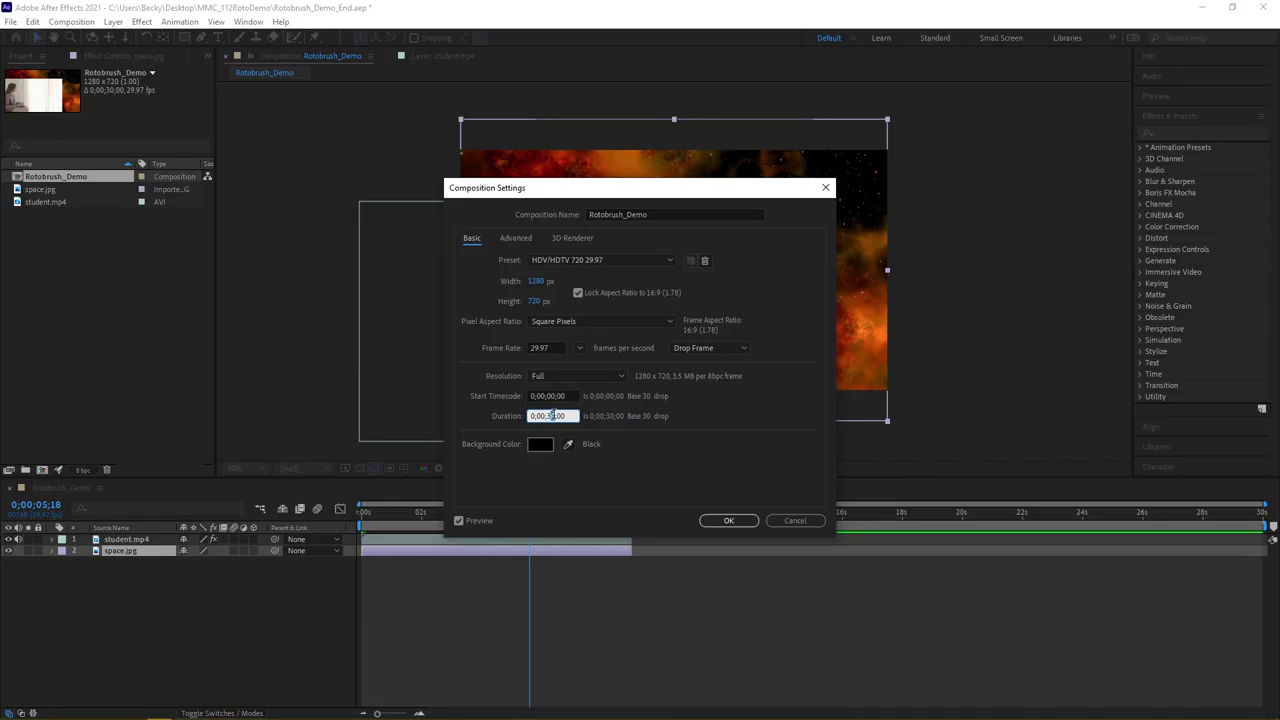
{"action": "key", "text": "BackSpace"}
{"action": "type", "text": "06"}
{"action": "left_click", "coordinate": [715, 520]}
{"action": "left_click", "coordinate": [631, 584]}
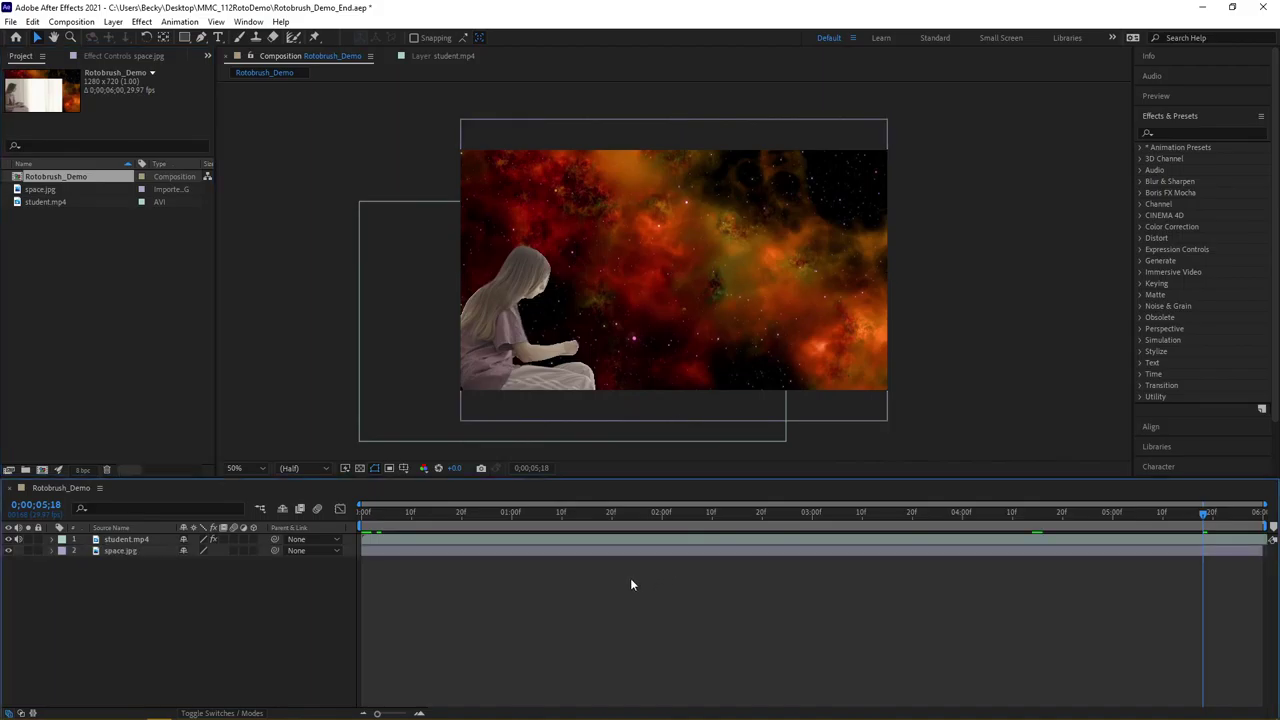